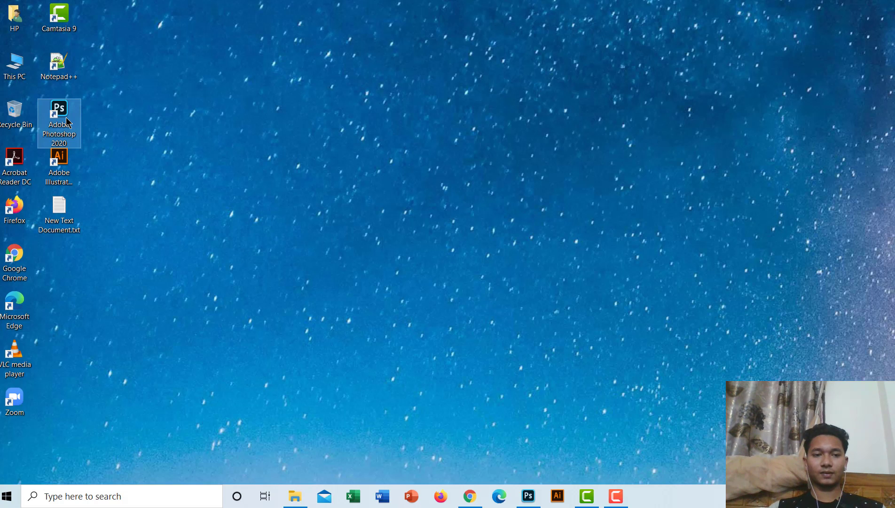
# - Bring the Photoshop 2020 window showing the finished woven grid design to the front
pyautogui.click(68, 123)
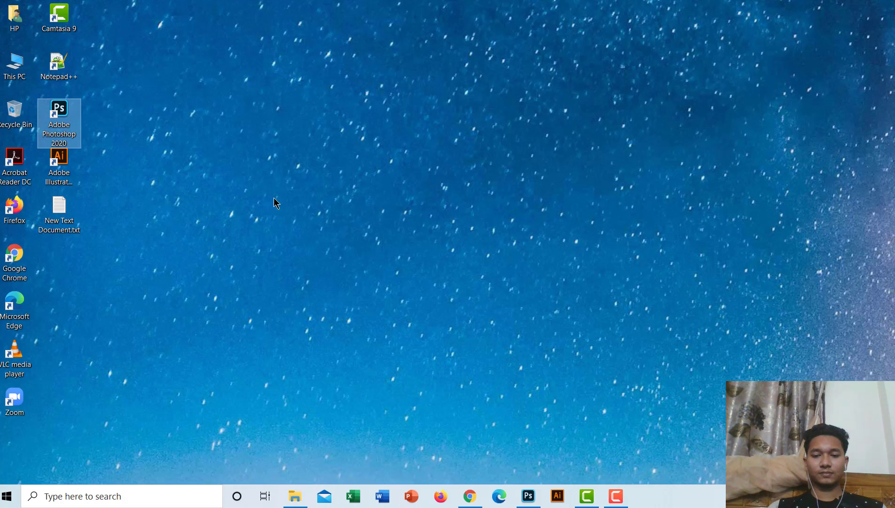
pyautogui.click(535, 503)
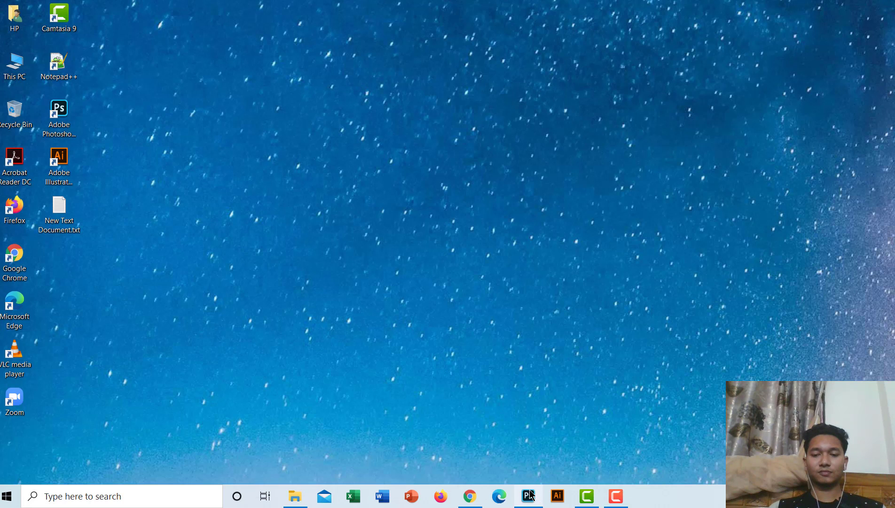
pyautogui.click(528, 495)
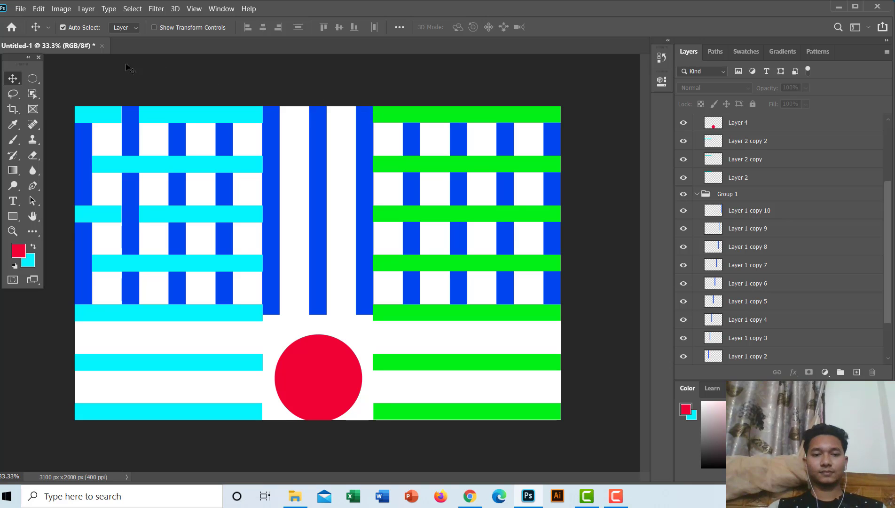
# - Create a new white-background document at 3100 × 2000 px, 400 ppi
pyautogui.click(20, 9)
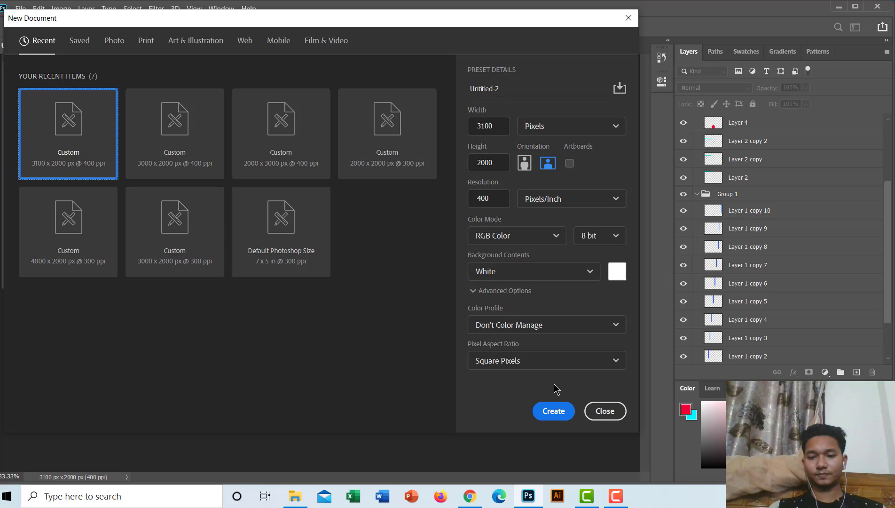
pyautogui.click(553, 410)
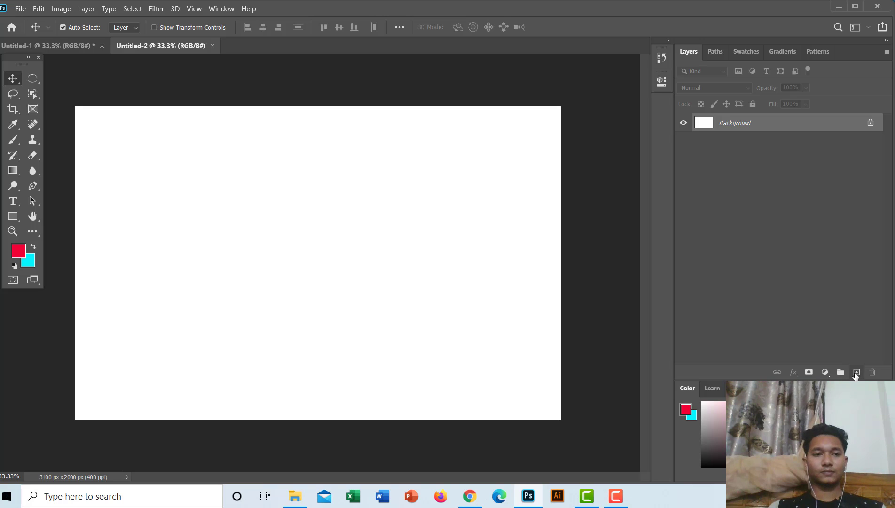
# - Draw a tall red bar along the top-left edge on a new layer
pyautogui.click(856, 372)
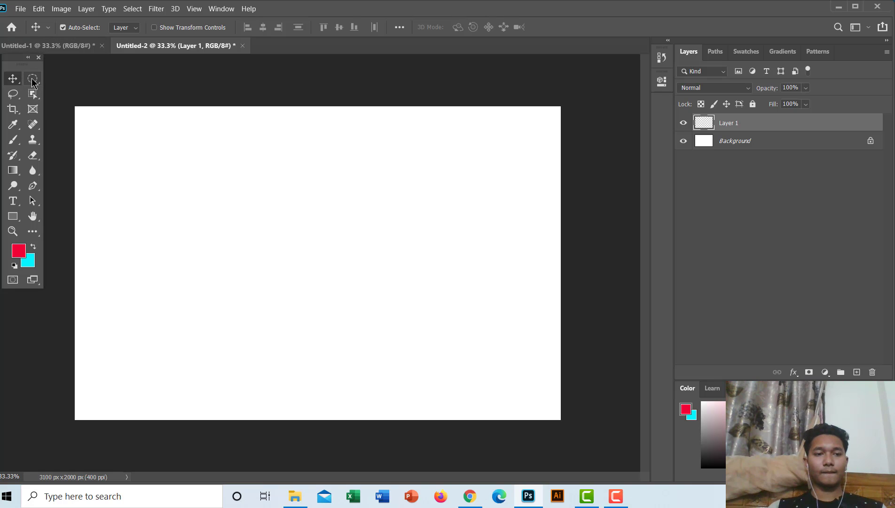
pyautogui.click(32, 80)
pyautogui.click(71, 78)
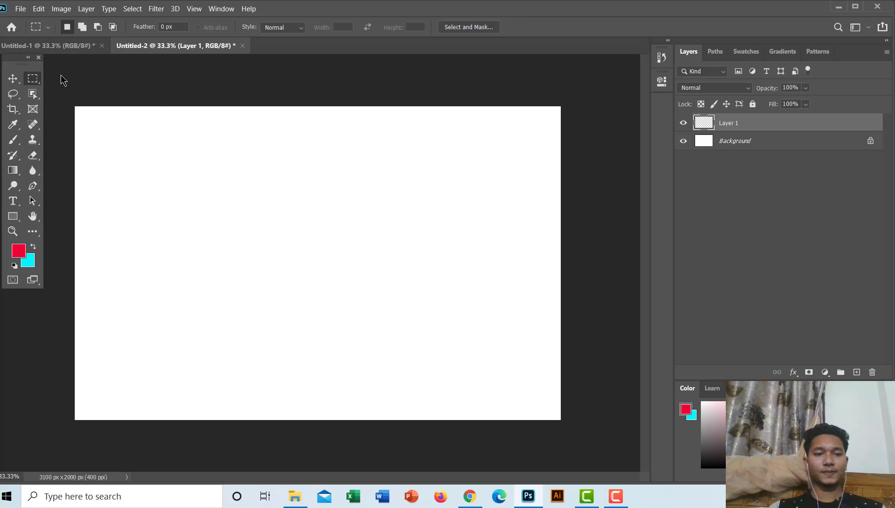
pyautogui.moveTo(69, 99)
pyautogui.mouseDown()
pyautogui.moveTo(97, 230)
pyautogui.moveTo(93, 295)
pyautogui.mouseUp()
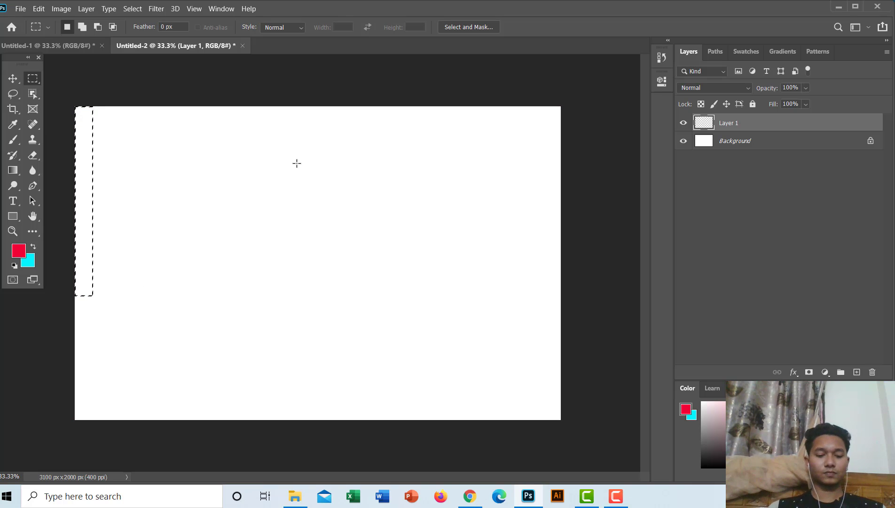
pyautogui.hotkey('ctrl', 'BackSpace')
pyautogui.hotkey('alt', 'BackSpace')
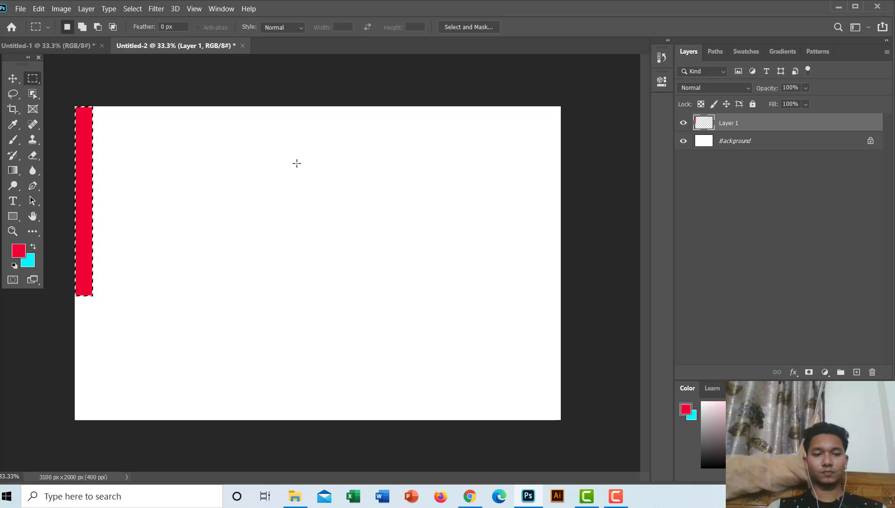
pyautogui.hotkey('ctrl', 'd')
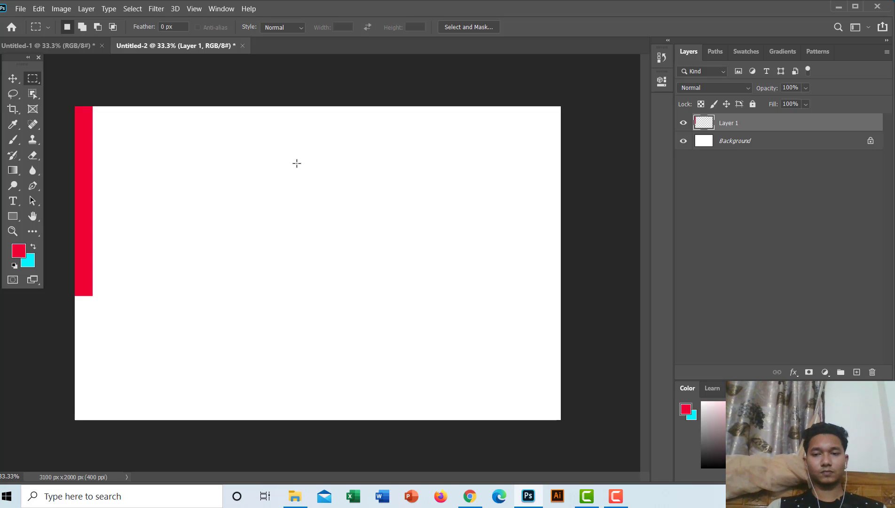
# - Duplicate the red bar layer repeatedly with Ctrl+J
pyautogui.hotkey('ctrl', 'j')
pyautogui.hotkey('ctrl', 'j')
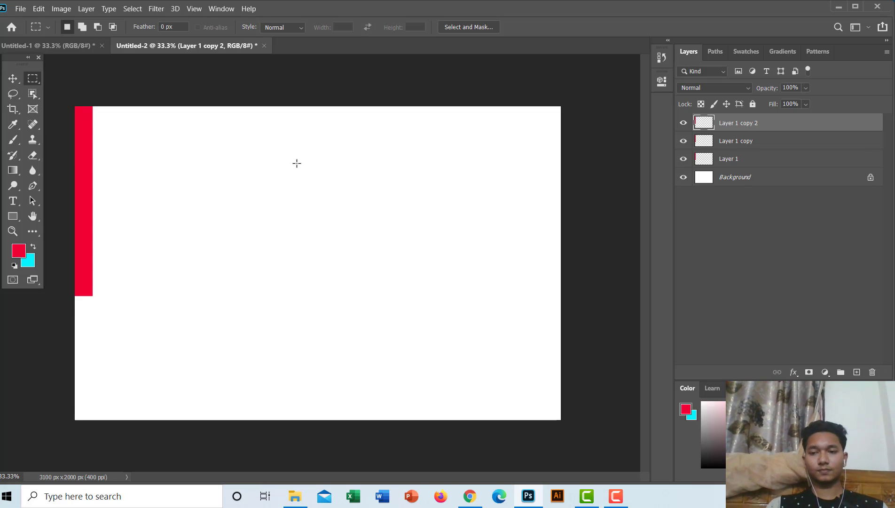
pyautogui.hotkey('ctrl', 'j')
pyautogui.hotkey('ctrl', 'j')
pyautogui.hotkey('ctrl', 'j')
pyautogui.hotkey('ctrl', 'j')
pyautogui.hotkey('ctrl', 'j')
pyautogui.hotkey('ctrl', 'j')
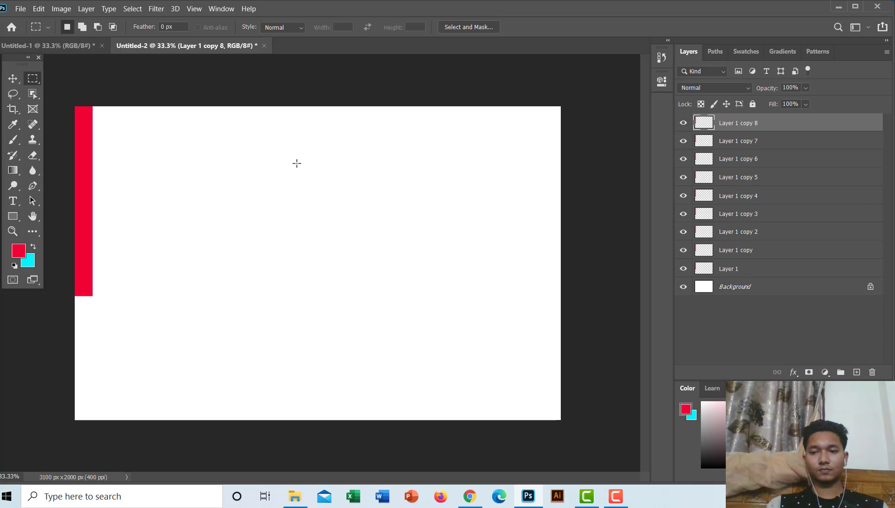
pyautogui.hotkey('ctrl', 'j')
pyautogui.hotkey('ctrl', 'j')
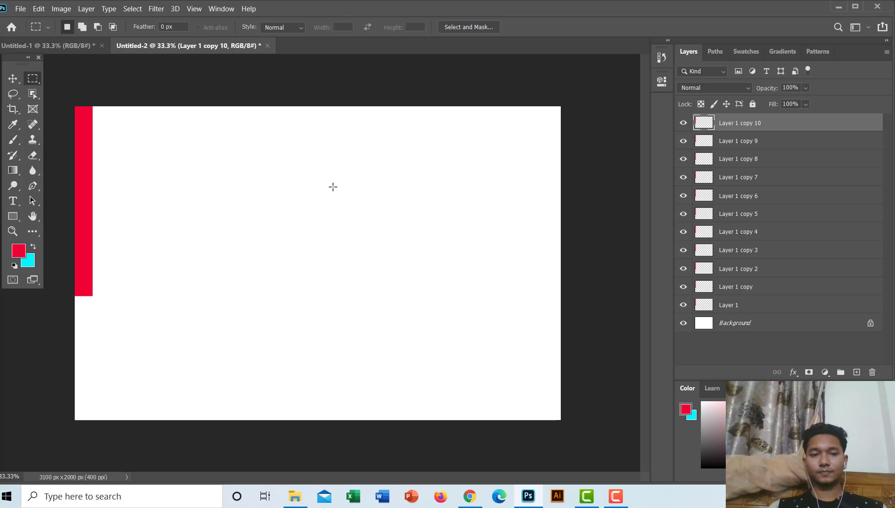
# - Move the top red bar copy to the right edge and distribute all eleven bars' horizontal centers evenly
pyautogui.click(12, 78)
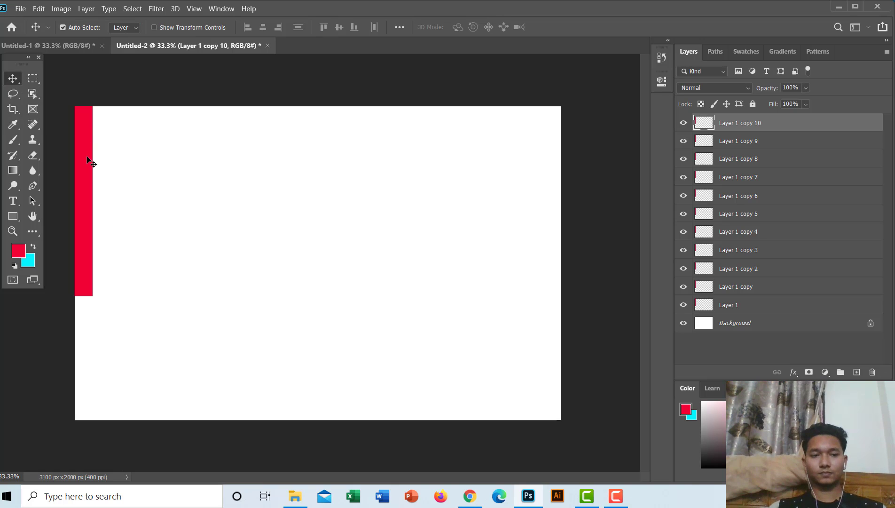
pyautogui.moveTo(86, 156)
pyautogui.mouseDown()
pyautogui.moveTo(626, 220)
pyautogui.moveTo(335, 246)
pyautogui.mouseUp()
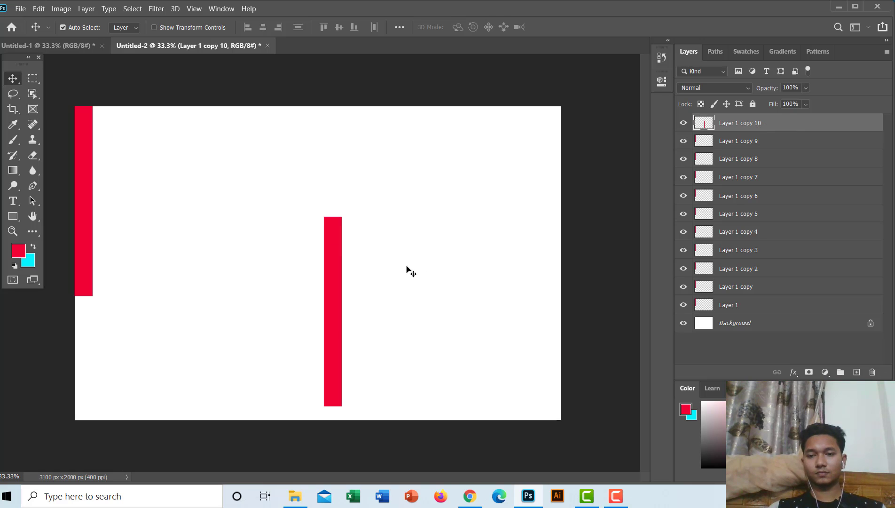
pyautogui.moveTo(336, 305); pyautogui.dragTo(550, 192)
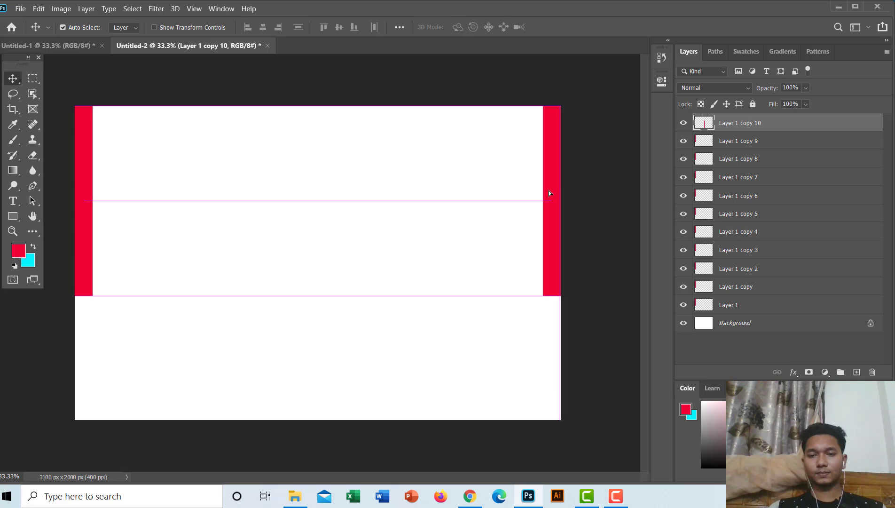
pyautogui.keyDown('shift'); pyautogui.click(740, 305); pyautogui.keyUp('shift')
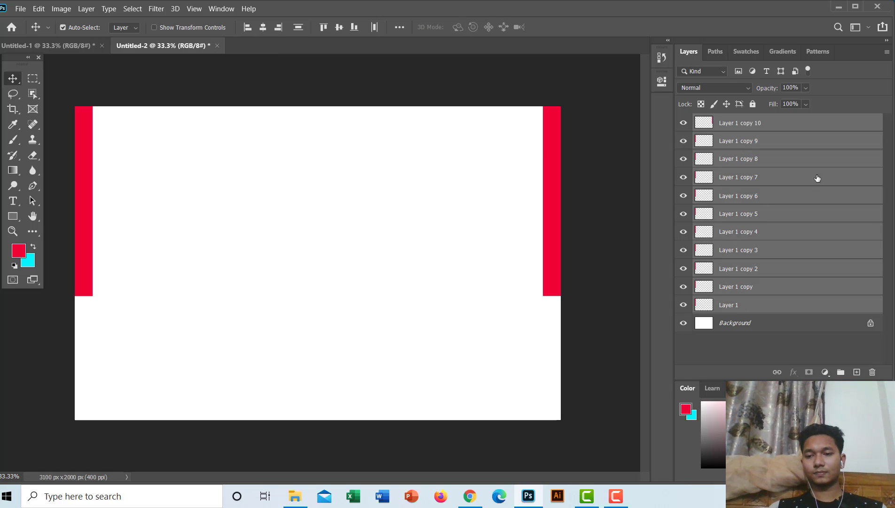
pyautogui.click(374, 27)
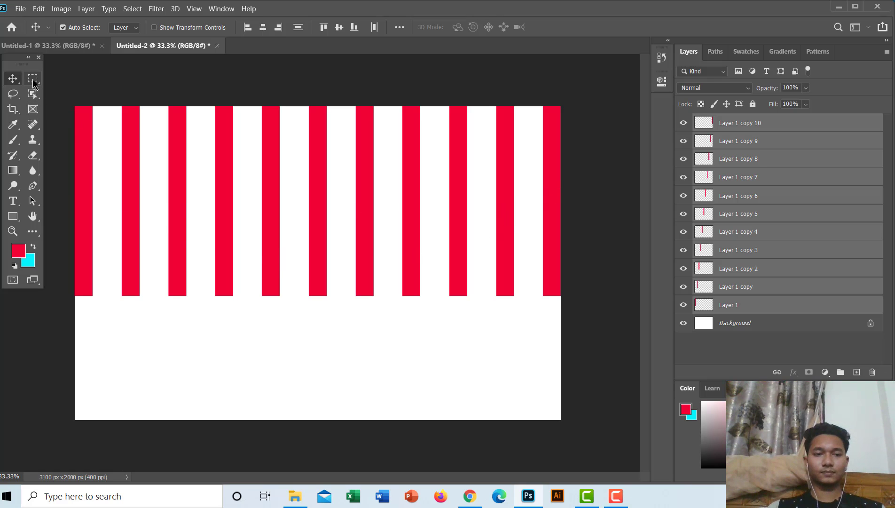
pyautogui.click(32, 80)
# - Marquee a thin strip across the top-left and group the red bar layers as Group 1
pyautogui.moveTo(68, 96); pyautogui.dragTo(233, 130)
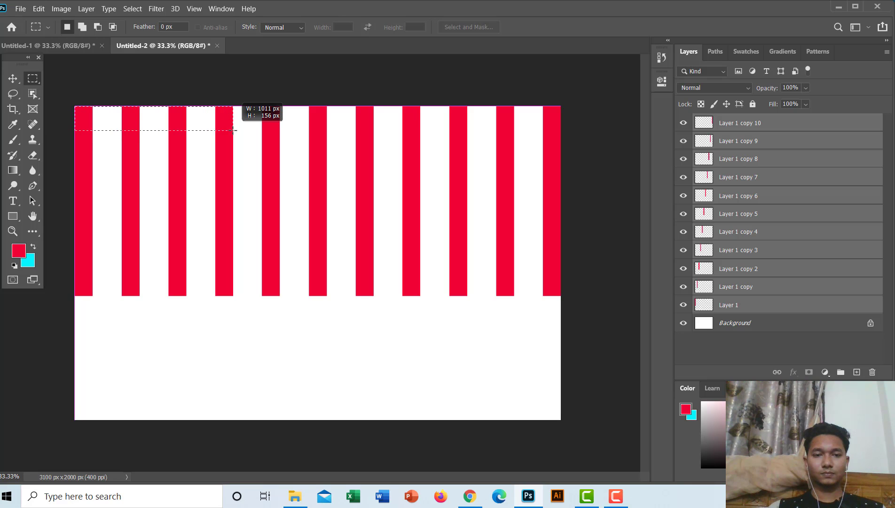
pyautogui.moveTo(233, 130); pyautogui.dragTo(233, 126)
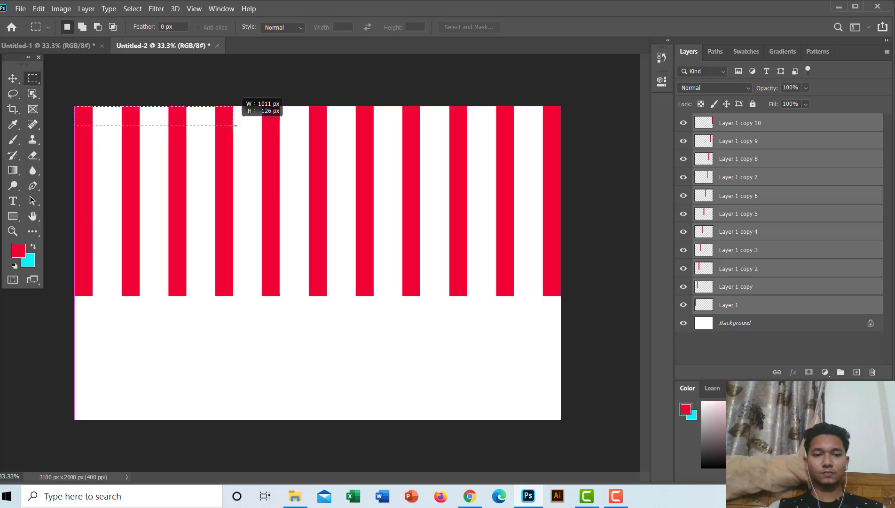
pyautogui.moveTo(233, 126); pyautogui.dragTo(233, 126)
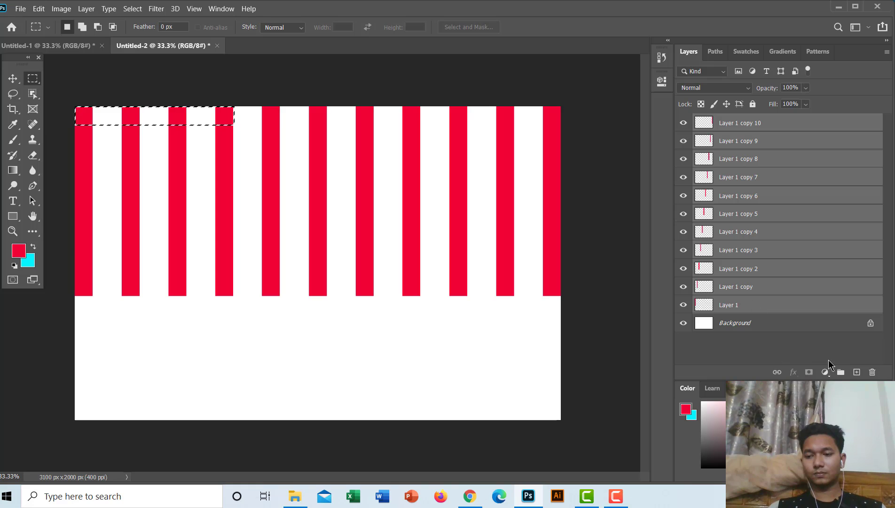
pyautogui.click(840, 372)
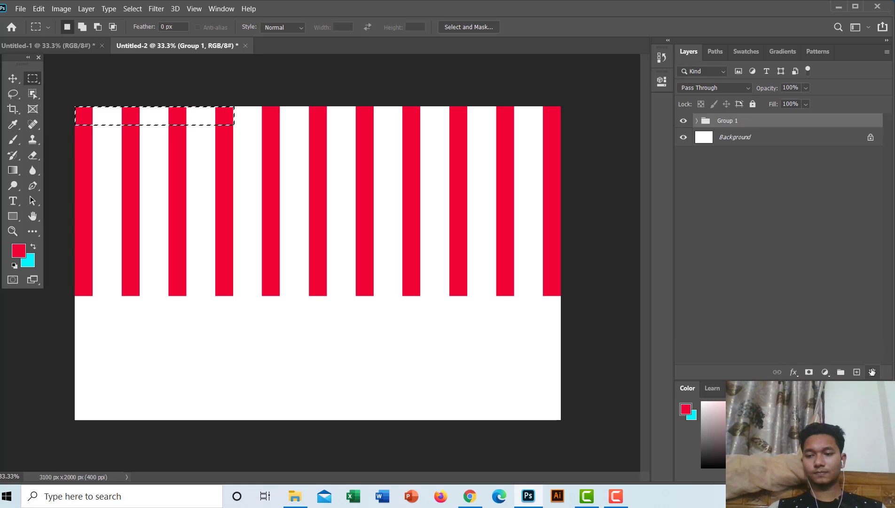
# - Fill the strip with cyan on a new layer and duplicate it six times
pyautogui.click(856, 372)
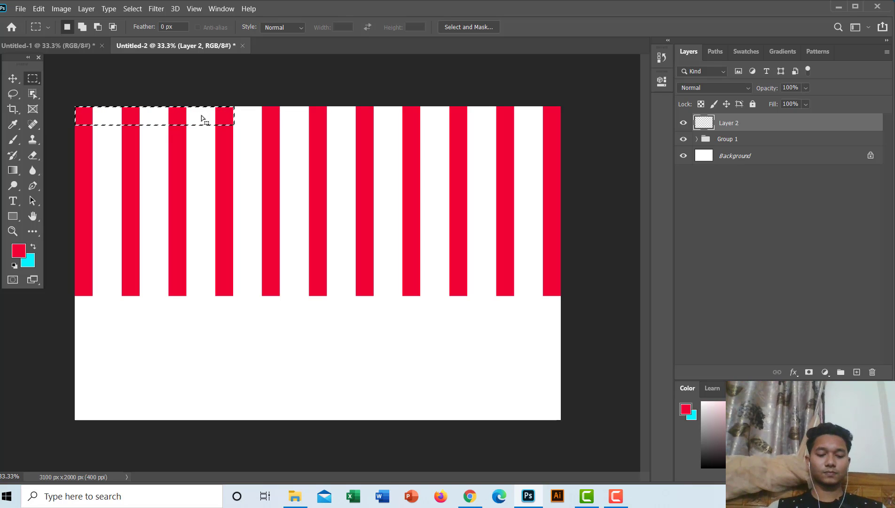
pyautogui.hotkey('ctrl', 'BackSpace')
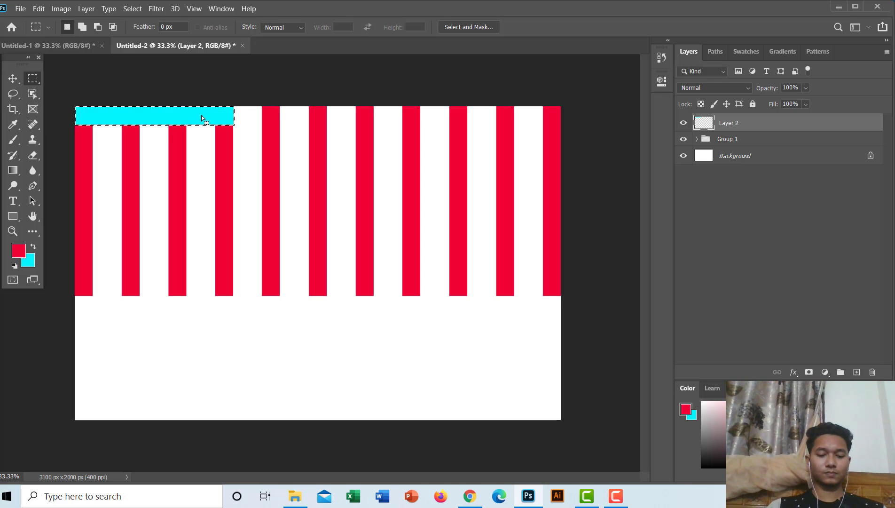
pyautogui.hotkey('ctrl', 'd')
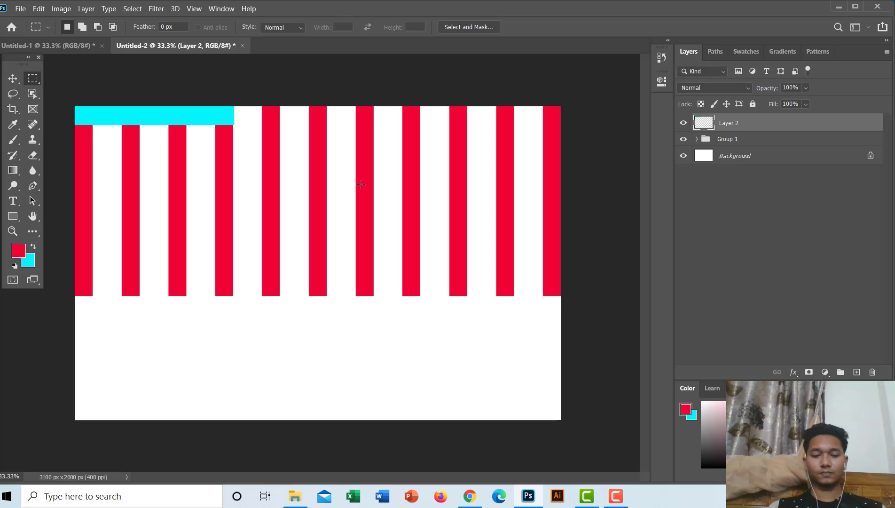
pyautogui.hotkey('ctrl', 'j')
pyautogui.hotkey('ctrl', 'j')
pyautogui.hotkey('ctrl', 'j')
pyautogui.hotkey('ctrl', 'j')
pyautogui.hotkey('ctrl', 'j')
pyautogui.hotkey('ctrl', 'j')
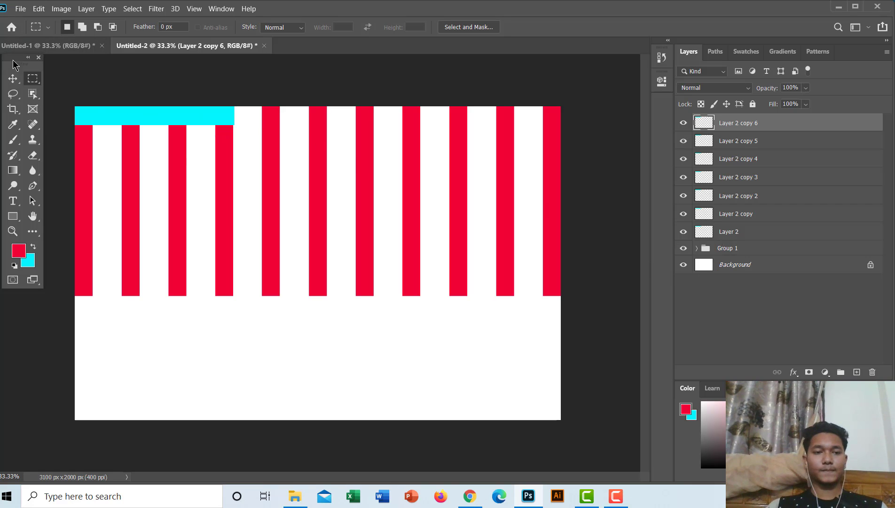
# - Move a cyan copy to the bottom-left and distribute all seven cyan bars evenly down the left side
pyautogui.click(12, 78)
pyautogui.moveTo(95, 111); pyautogui.dragTo(100, 407)
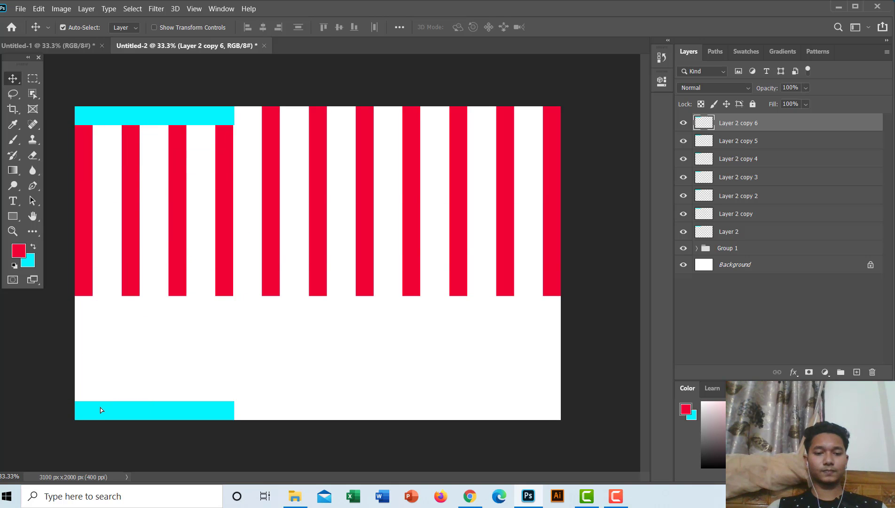
pyautogui.keyDown('shift'); pyautogui.click(742, 234); pyautogui.keyUp('shift')
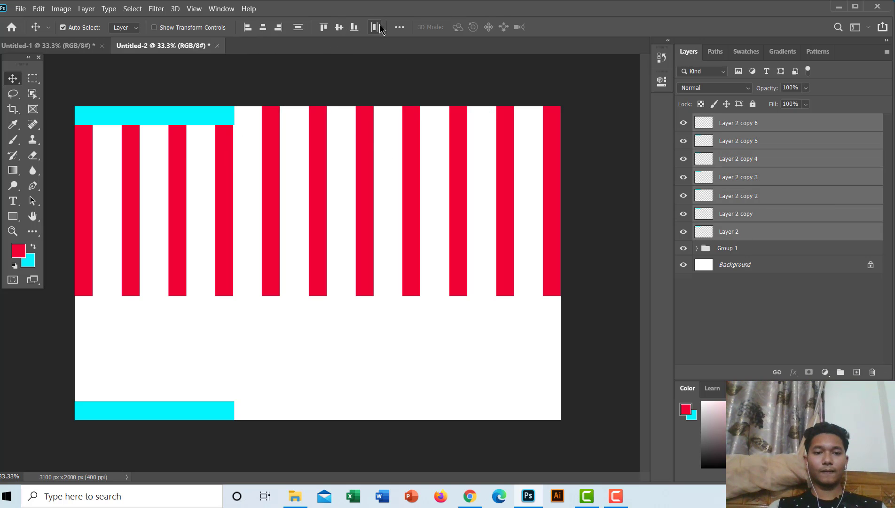
pyautogui.click(297, 28)
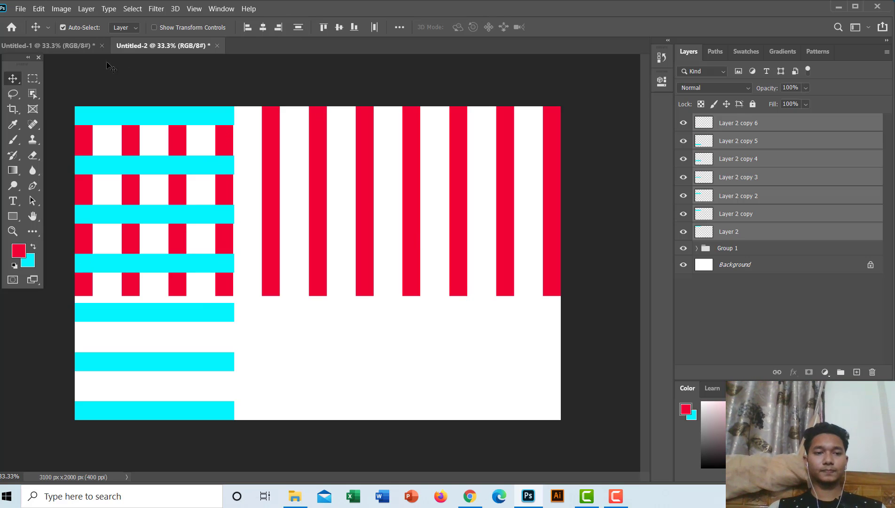
pyautogui.click(36, 82)
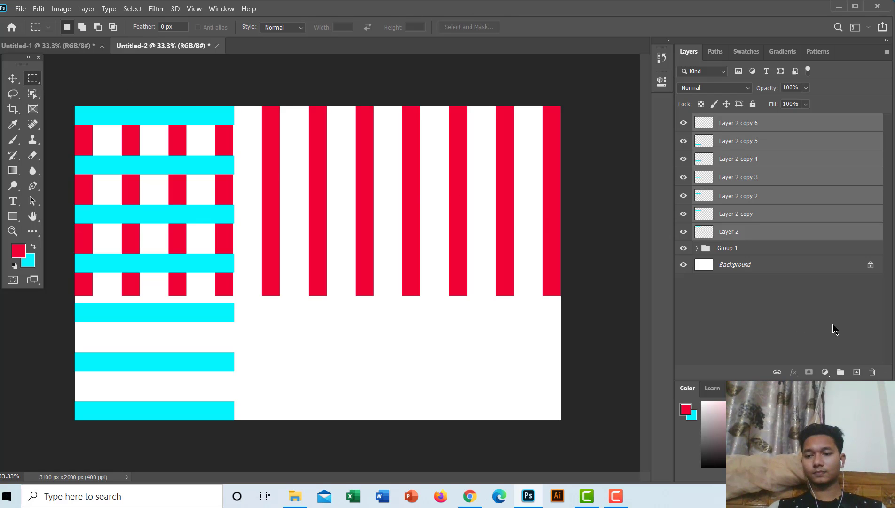
# - Group the cyan bars as Group 2 and marquee a top-right strip on a new layer
pyautogui.click(840, 372)
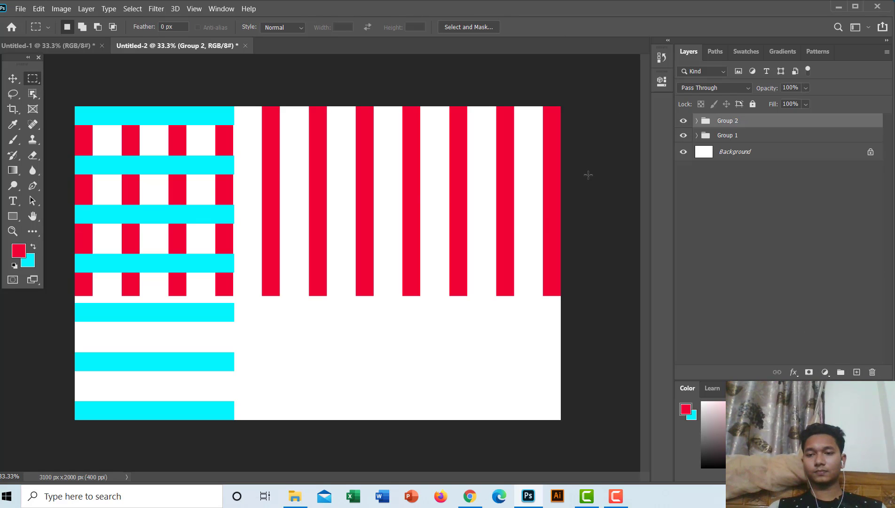
pyautogui.click(856, 372)
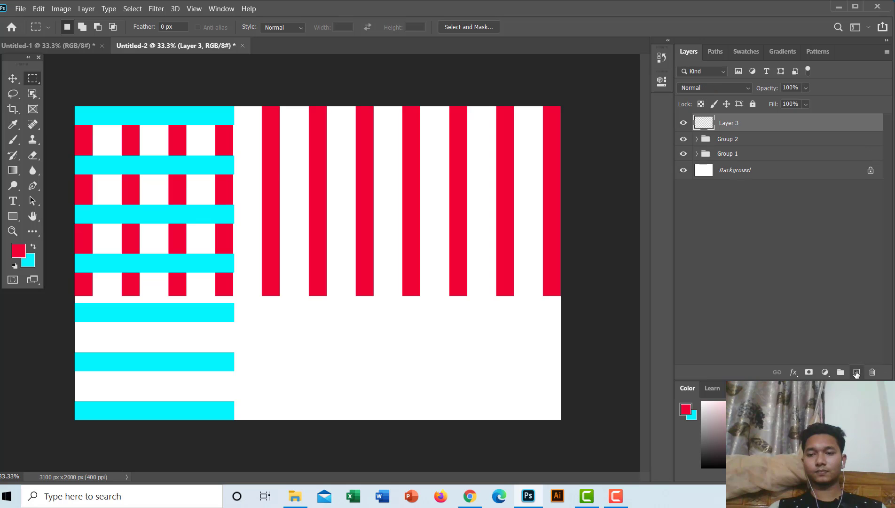
pyautogui.moveTo(545, 113)
pyautogui.mouseDown()
pyautogui.moveTo(558, 108)
pyautogui.moveTo(422, 130)
pyautogui.mouseUp()
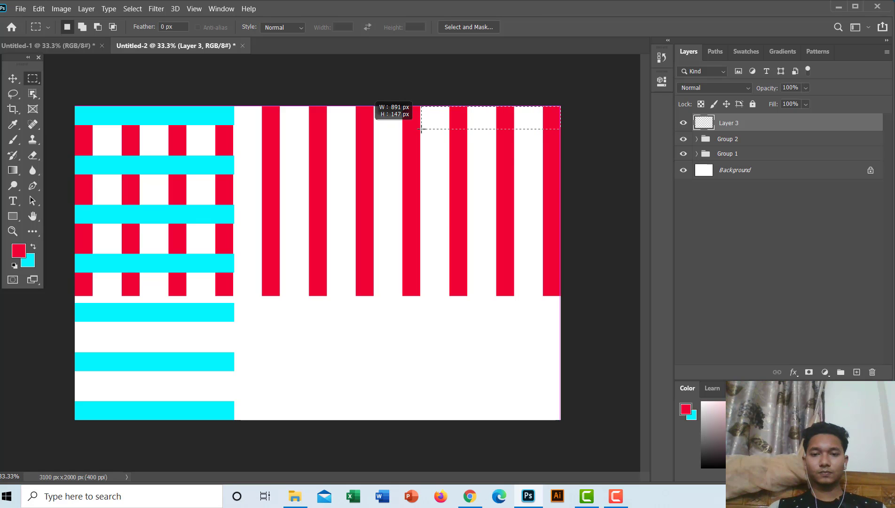
pyautogui.moveTo(421, 129); pyautogui.dragTo(401, 123)
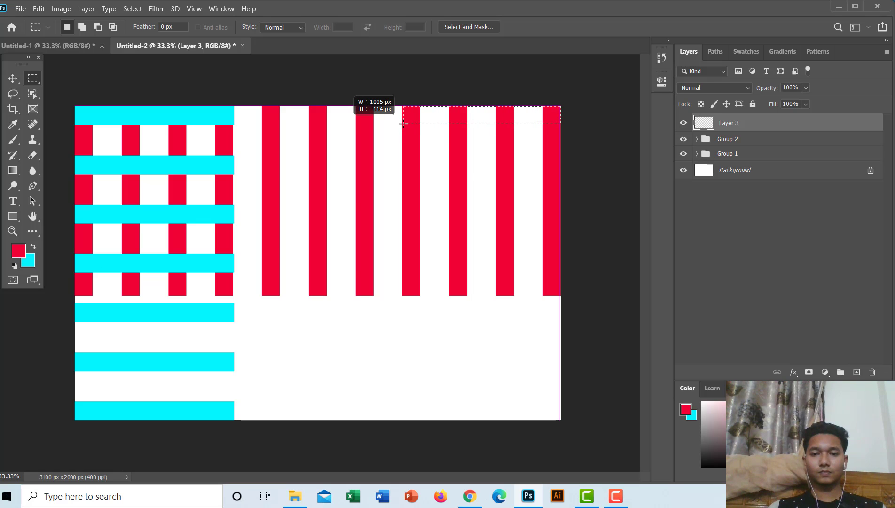
pyautogui.moveTo(401, 124); pyautogui.dragTo(400, 124)
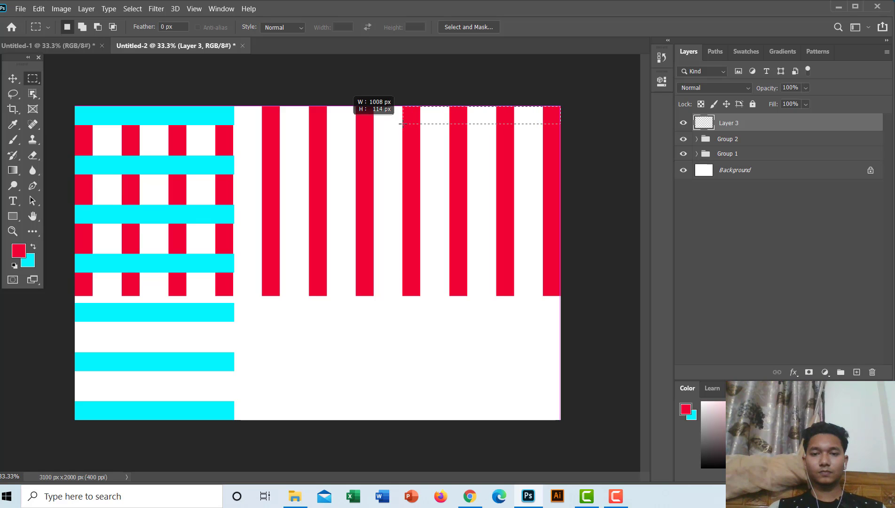
pyautogui.moveTo(400, 123); pyautogui.dragTo(401, 124)
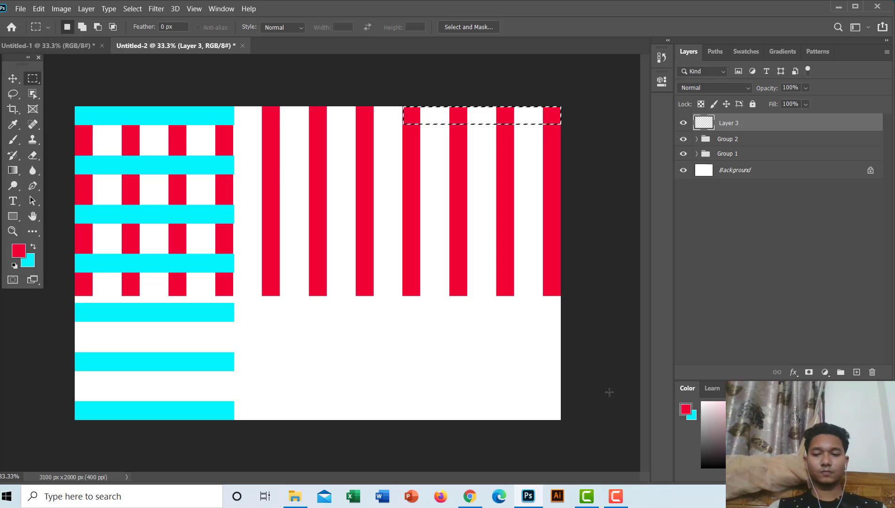
# - Fill the top-right strip with bright green and duplicate the green bar several times
pyautogui.click(761, 413)
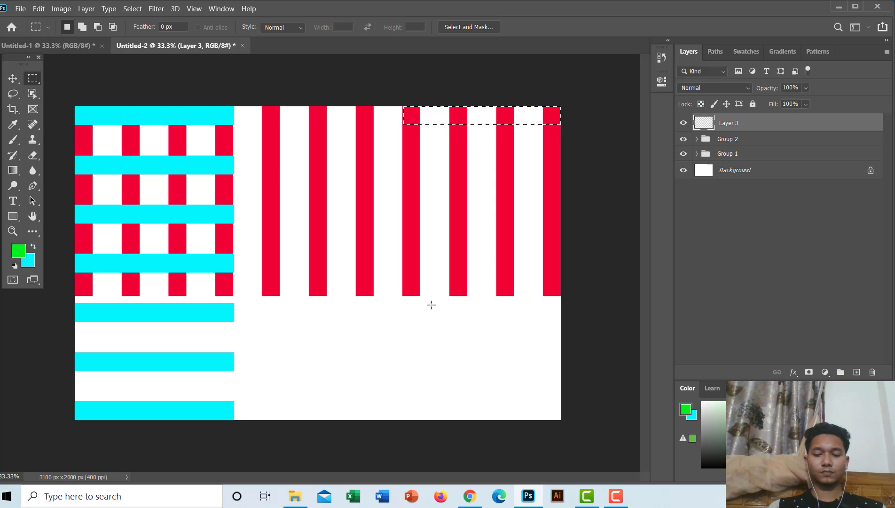
pyautogui.hotkey('ctrl', 'BackSpace')
pyautogui.hotkey('alt', 'BackSpace')
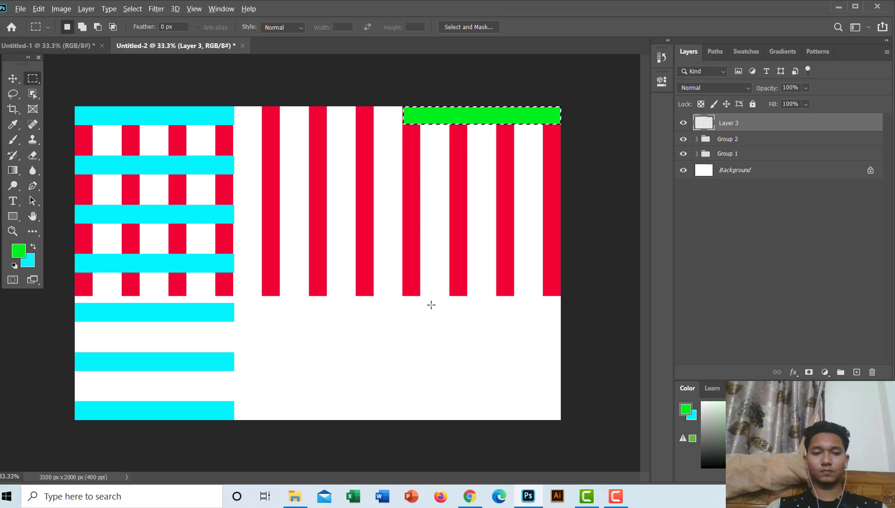
pyautogui.hotkey('ctrl', 'd')
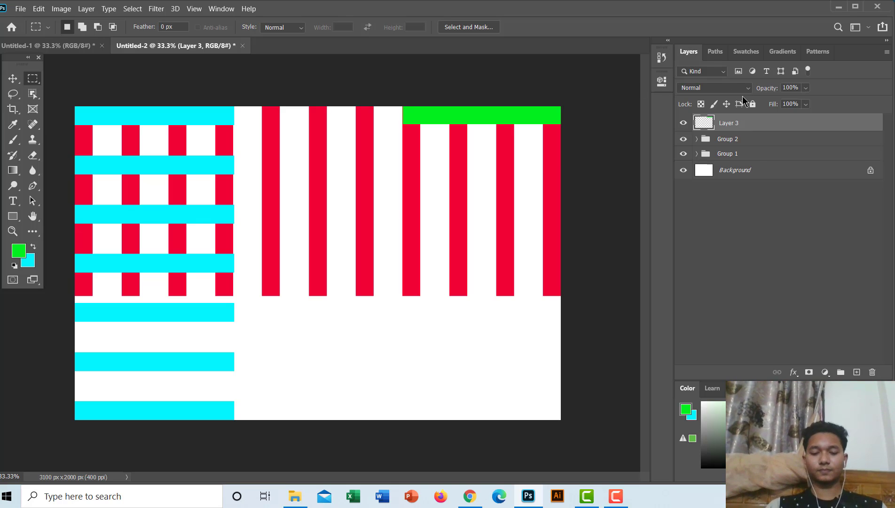
pyautogui.hotkey('ctrl', 'j')
pyautogui.hotkey('ctrl', 'j')
pyautogui.hotkey('ctrl', 'j')
pyautogui.hotkey('ctrl', 'j')
pyautogui.hotkey('ctrl', 'j')
pyautogui.hotkey('ctrl', 'j')
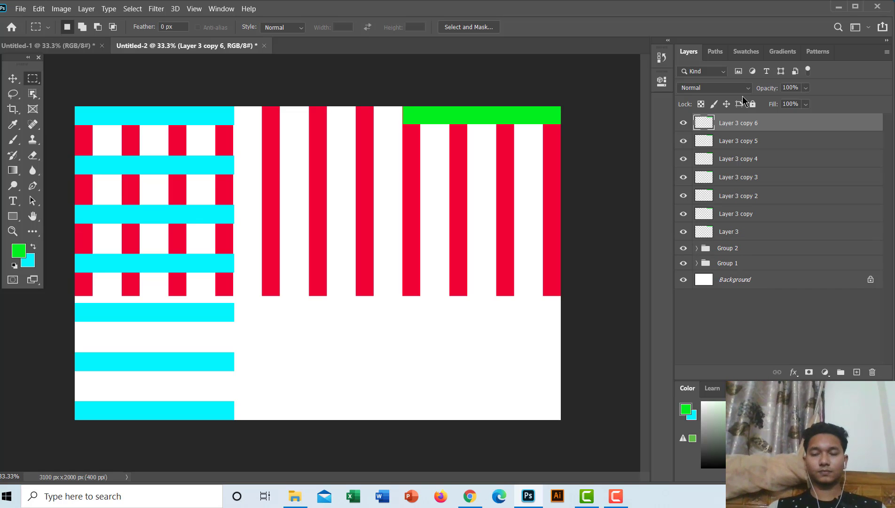
# - Move a green copy to the bottom edge, distribute the seven green bars vertically, and group them as Group 3
pyautogui.click(7, 80)
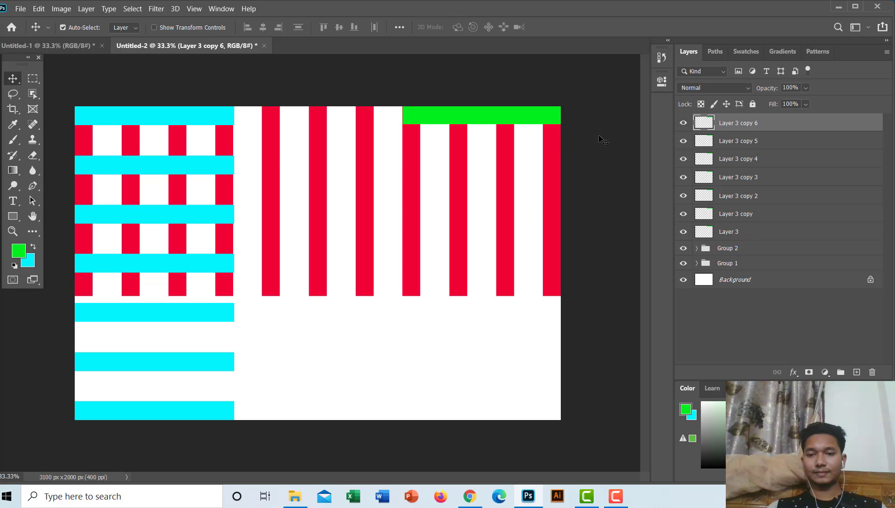
pyautogui.moveTo(518, 118)
pyautogui.mouseDown()
pyautogui.moveTo(510, 414)
pyautogui.moveTo(517, 409)
pyautogui.mouseUp()
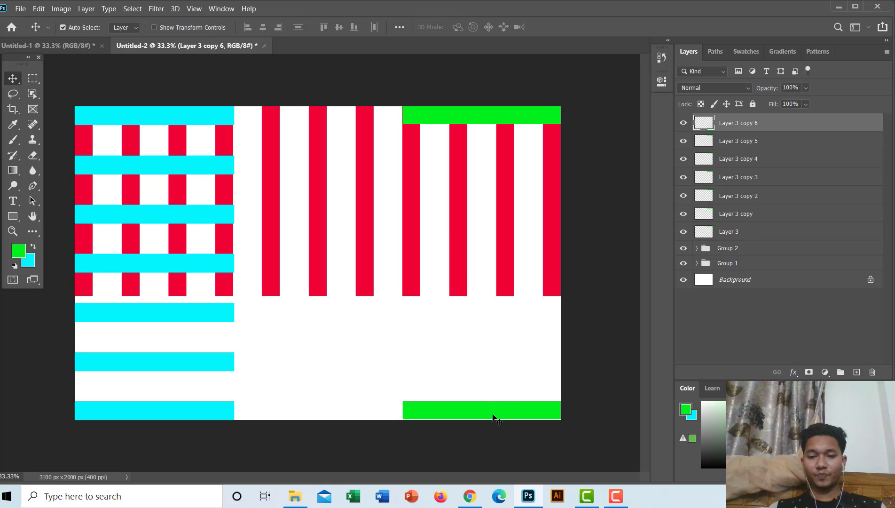
pyautogui.moveTo(494, 417); pyautogui.dragTo(493, 421)
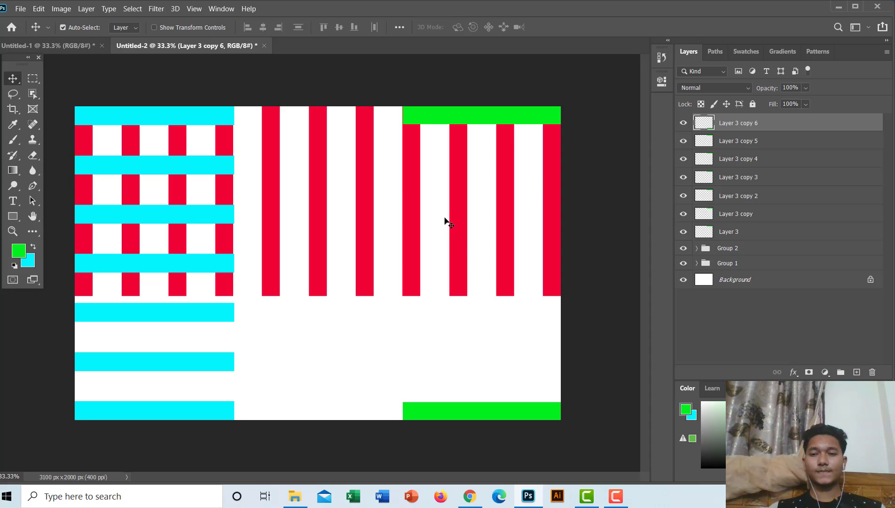
pyautogui.keyDown('shift'); pyautogui.click(738, 231); pyautogui.keyUp('shift')
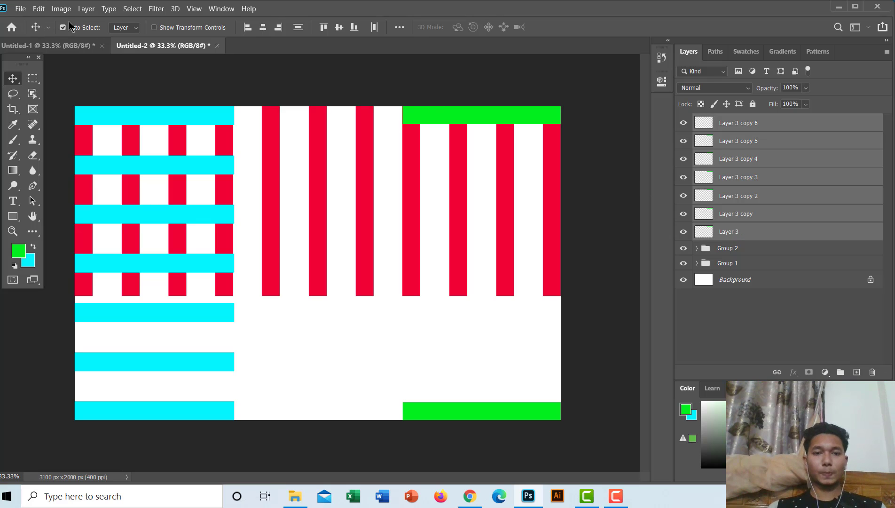
pyautogui.click(299, 28)
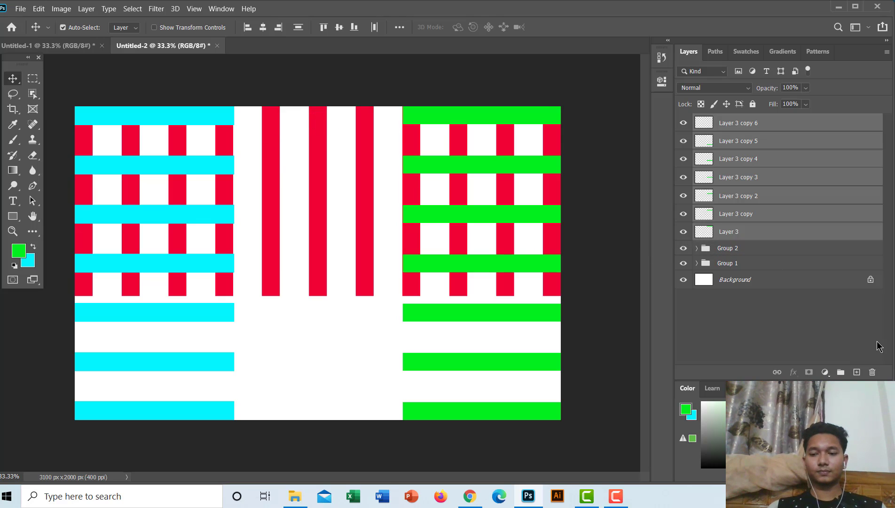
pyautogui.click(841, 372)
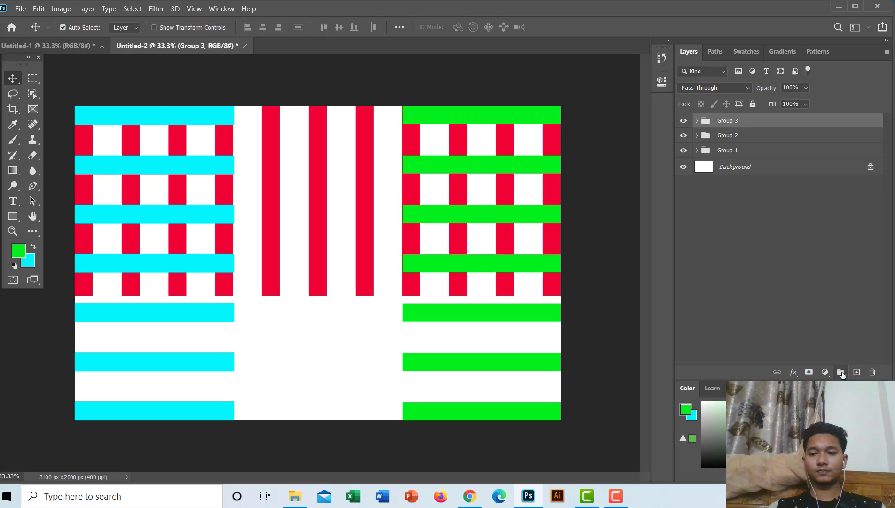
pyautogui.click(696, 151)
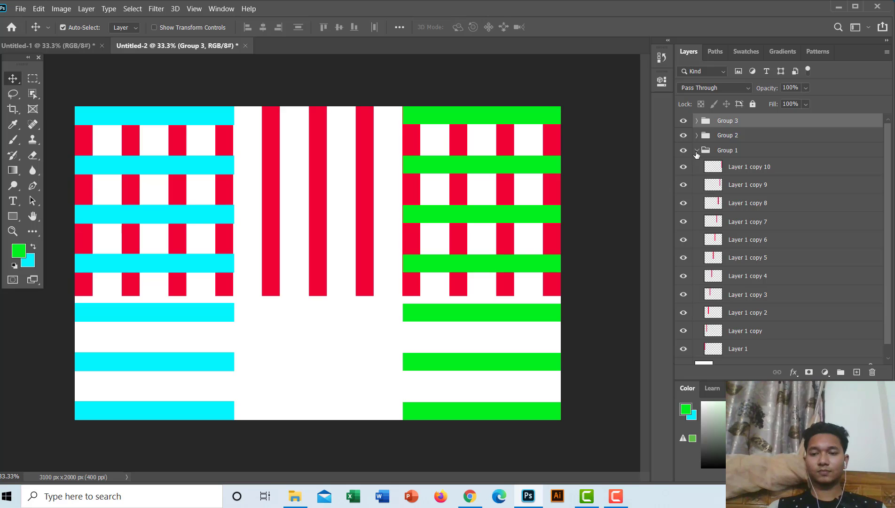
# - Load the leftmost red stripe as a selection and cut it through alternate cyan bars
pyautogui.click(717, 350)
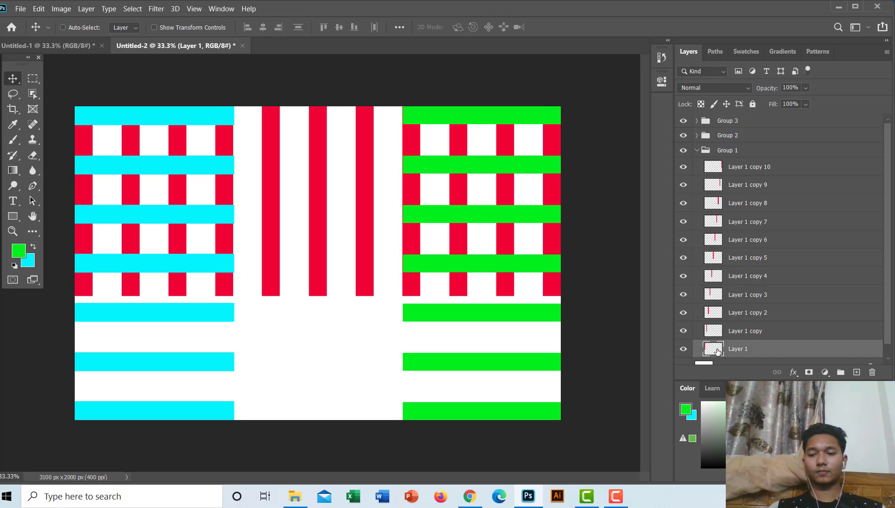
pyautogui.keyDown('ctrl'); pyautogui.click(718, 351); pyautogui.keyUp('ctrl')
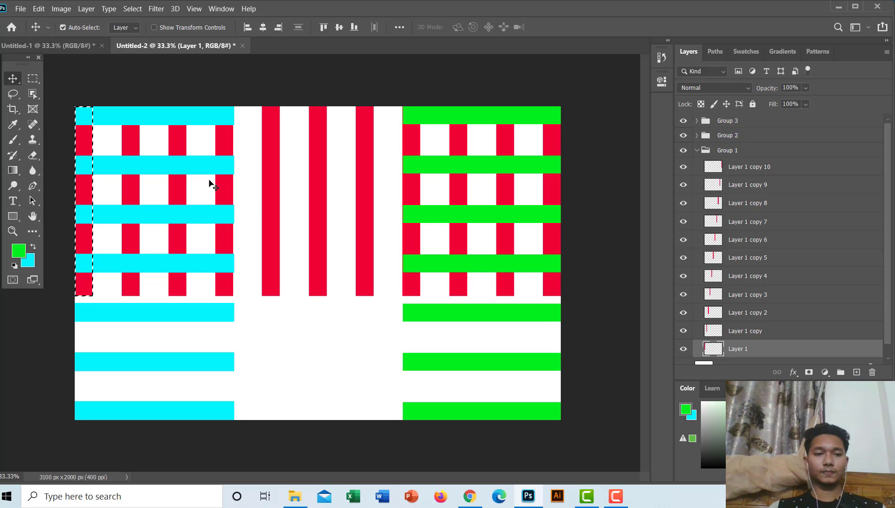
pyautogui.click(121, 163)
pyautogui.click(125, 257)
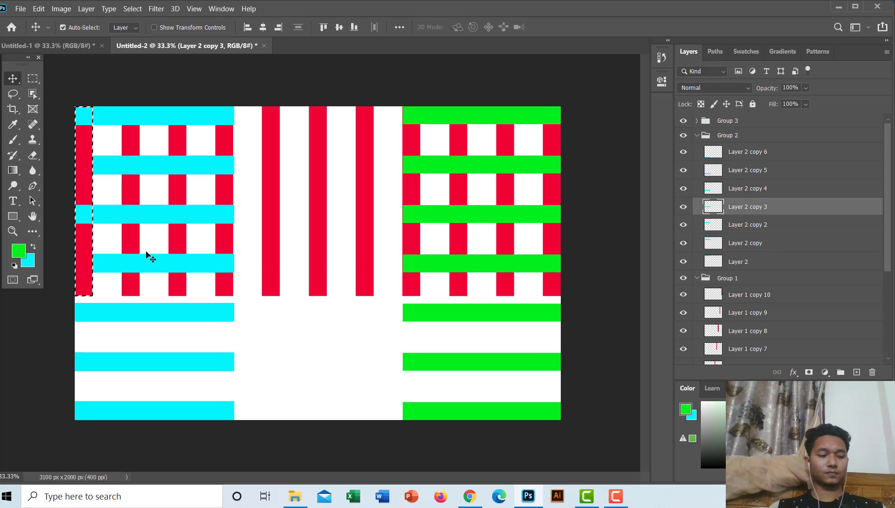
pyautogui.hotkey('ctrl', 'd')
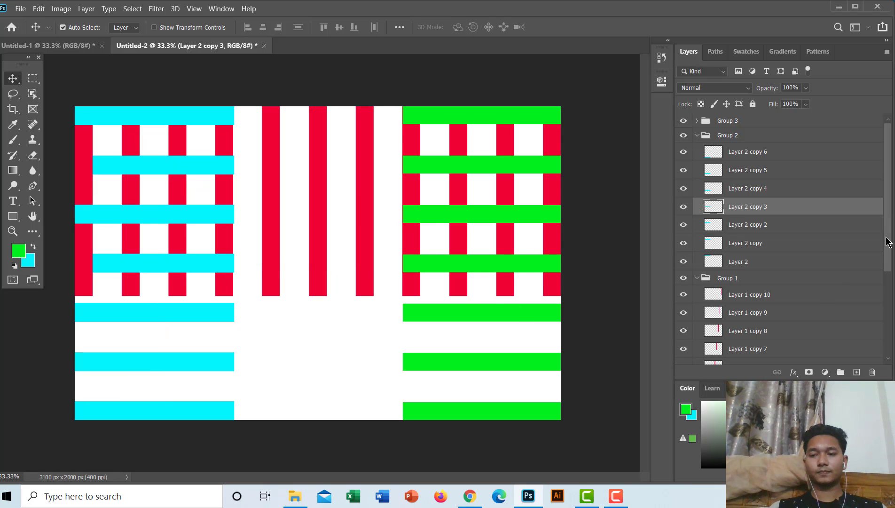
# - Load the second red stripe as a selection and cut it through the other alternate cyan bars
pyautogui.scroll(-3, 886, 242)
pyautogui.scroll(-2, 799, 282)
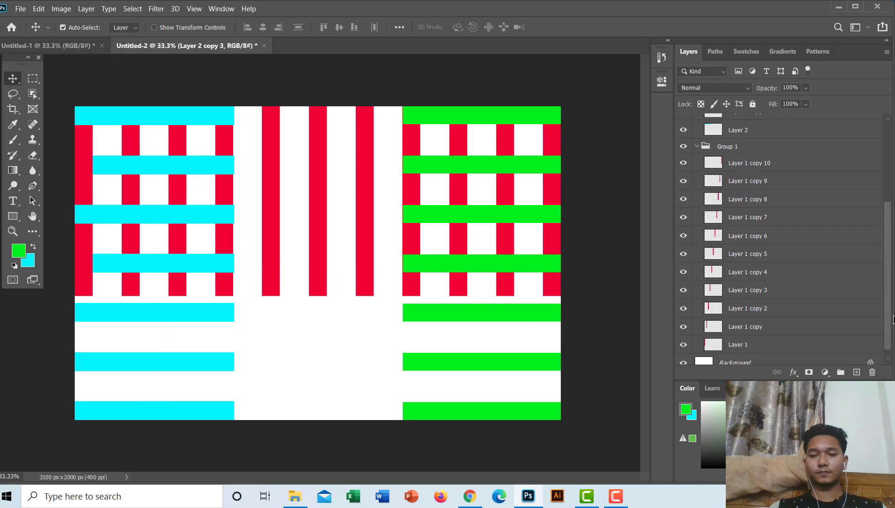
pyautogui.click(712, 323)
pyautogui.keyDown('ctrl'); pyautogui.click(712, 319); pyautogui.keyUp('ctrl')
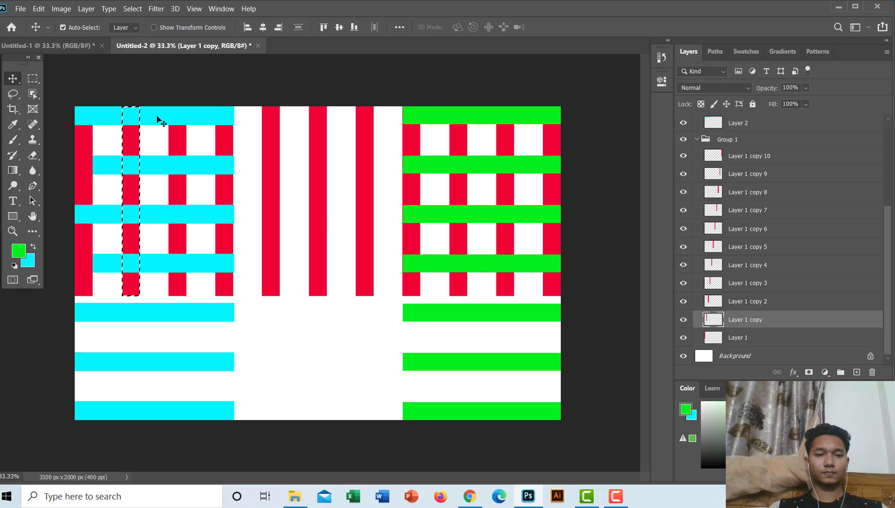
pyautogui.click(158, 124)
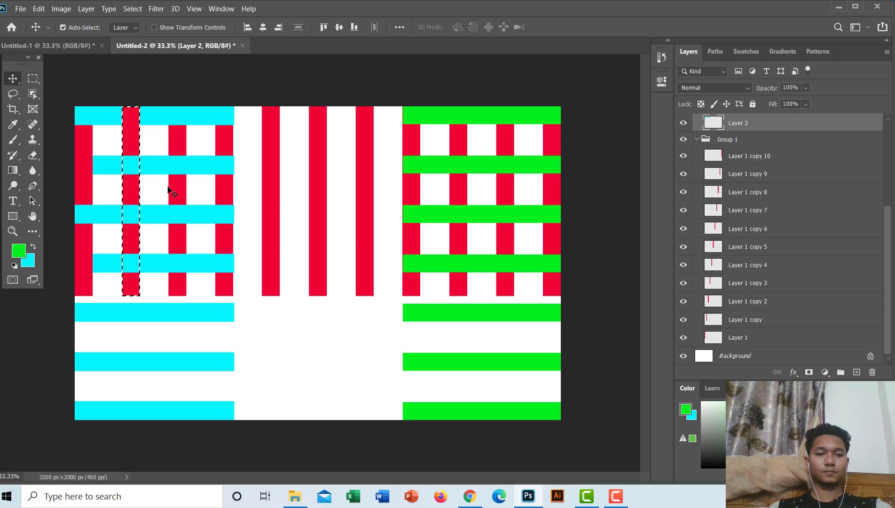
pyautogui.hotkey('ctrl', 'j')
pyautogui.hotkey('ctrl', 'j')
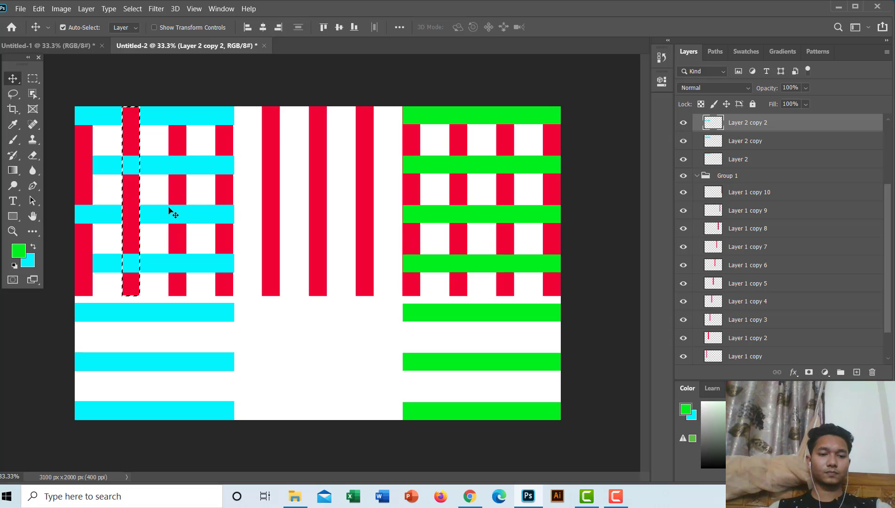
pyautogui.hotkey('ctrl', 'd')
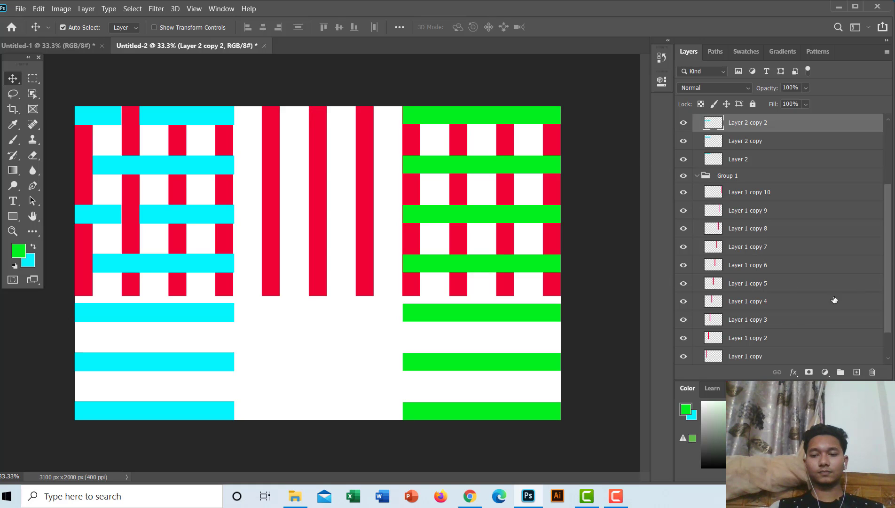
# - Weave the third red stripe by deleting cyan from two bars inside its selection
pyautogui.click(713, 339)
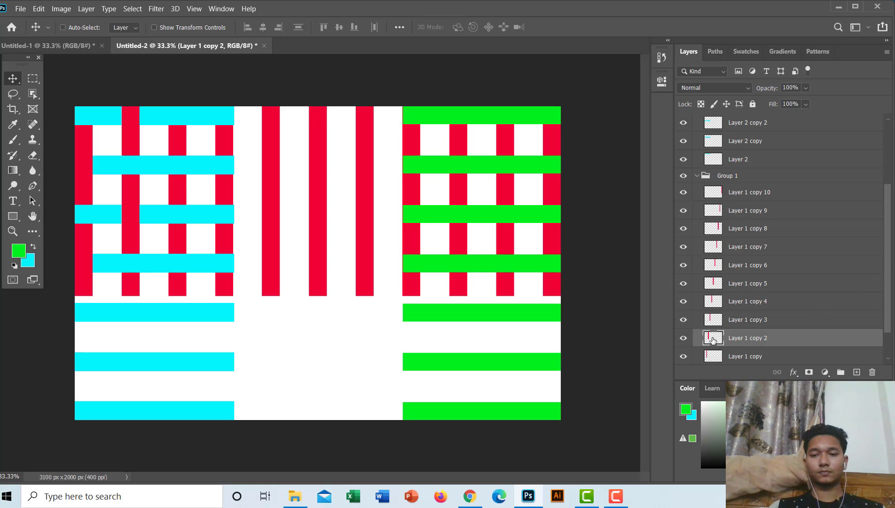
pyautogui.keyDown('ctrl'); pyautogui.click(713, 339); pyautogui.keyUp('ctrl')
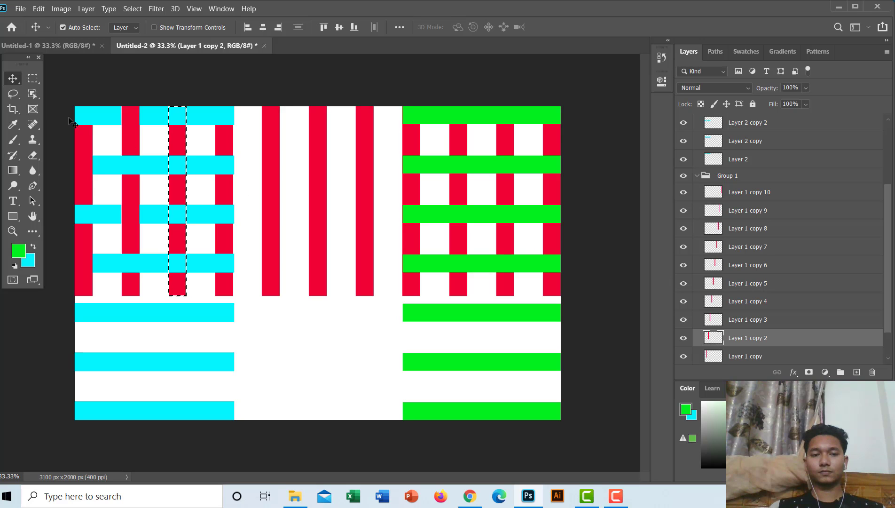
pyautogui.click(132, 164)
pyautogui.press('Delete')
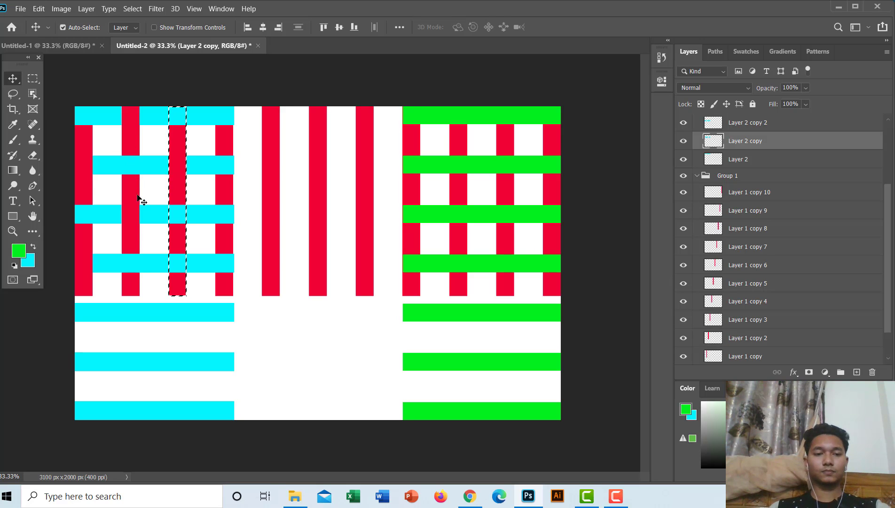
pyautogui.click(142, 262)
pyautogui.press('Delete')
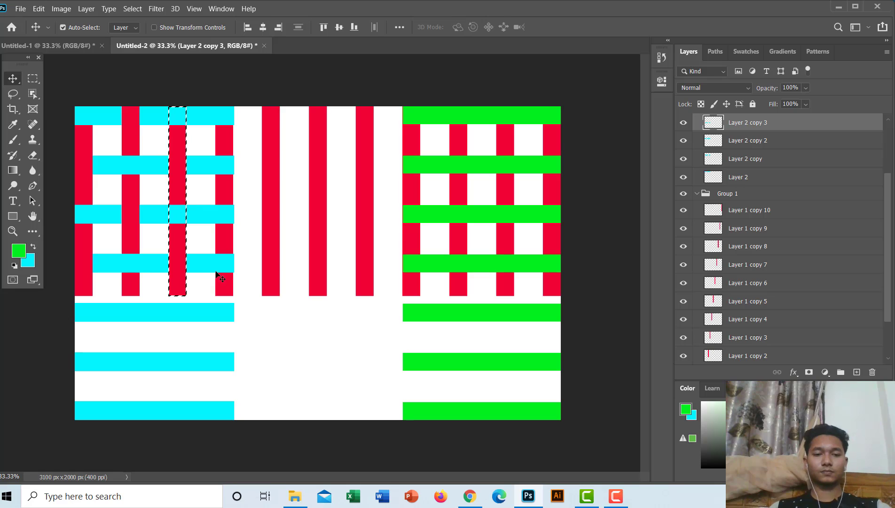
pyautogui.hotkey('ctrl', 'd')
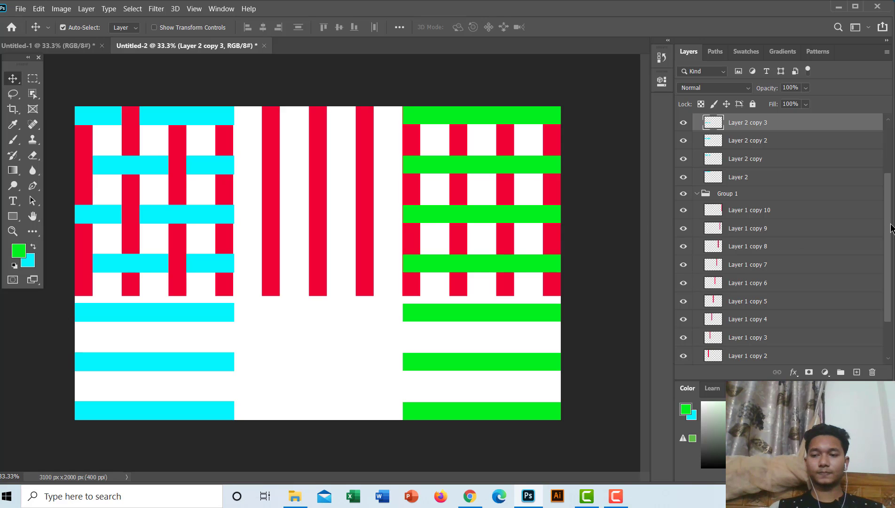
# - Weave the Layer 1 copy 3 stripe over the top cyan bar and nudge it 7 px right
pyautogui.click(718, 341)
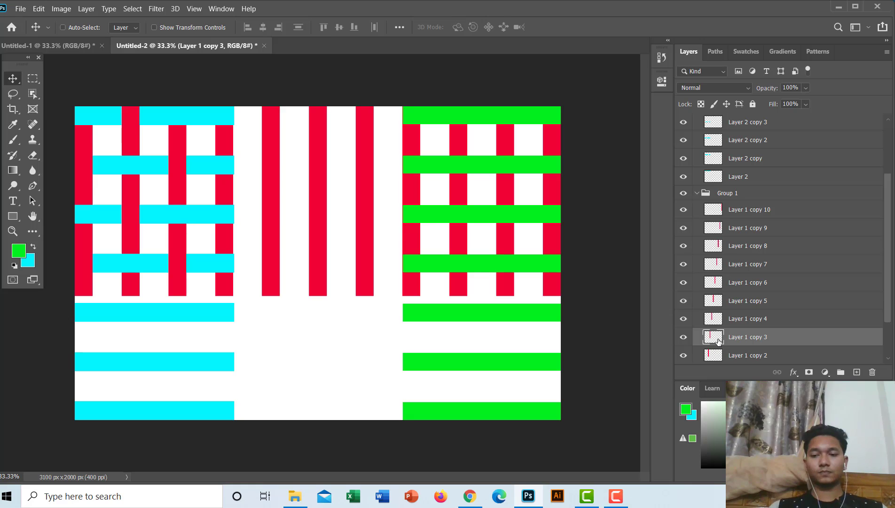
pyautogui.keyDown('ctrl'); pyautogui.click(717, 341); pyautogui.keyUp('ctrl')
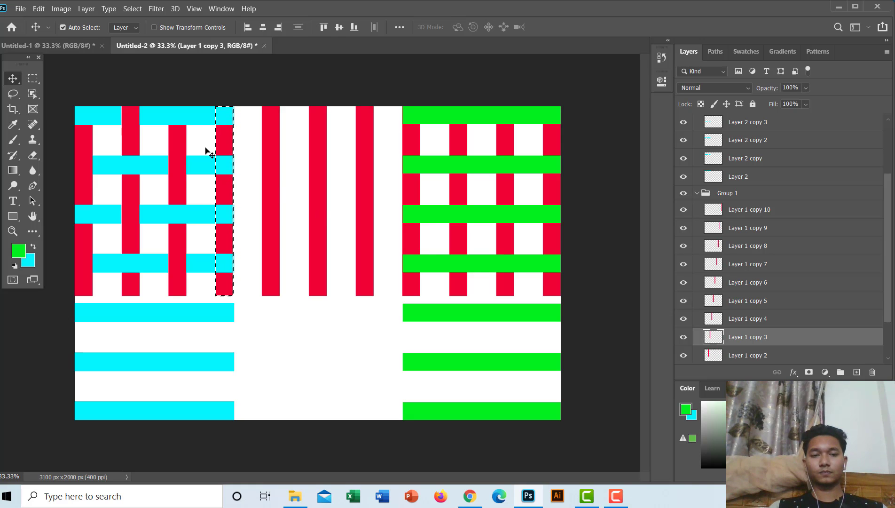
pyautogui.click(183, 124)
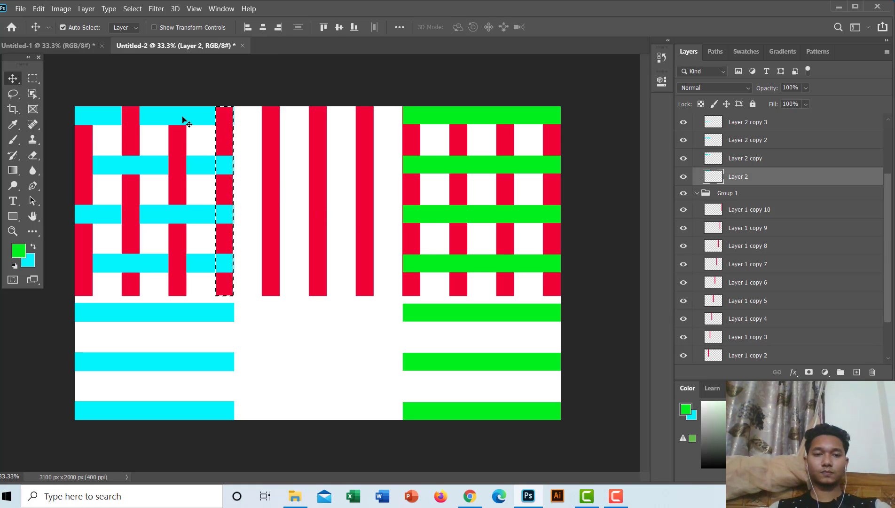
pyautogui.press('Delete')
pyautogui.click(180, 208)
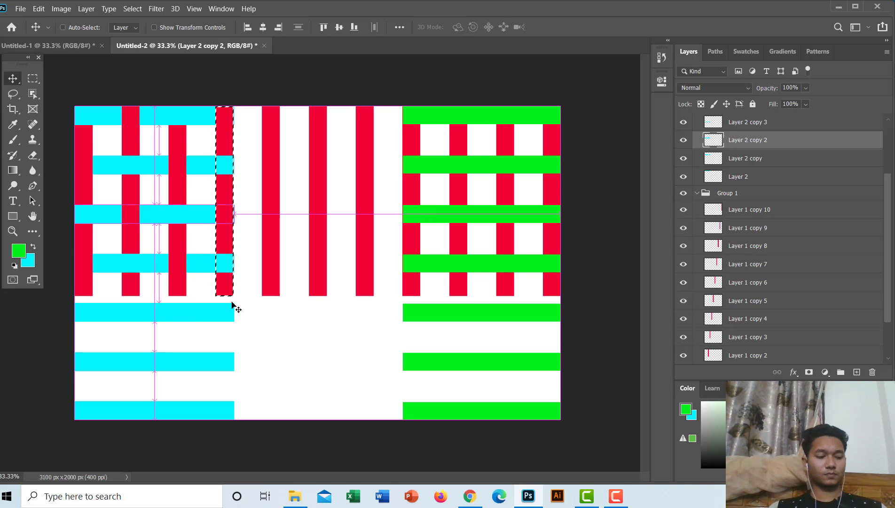
pyautogui.hotkey('ctrl', 'd')
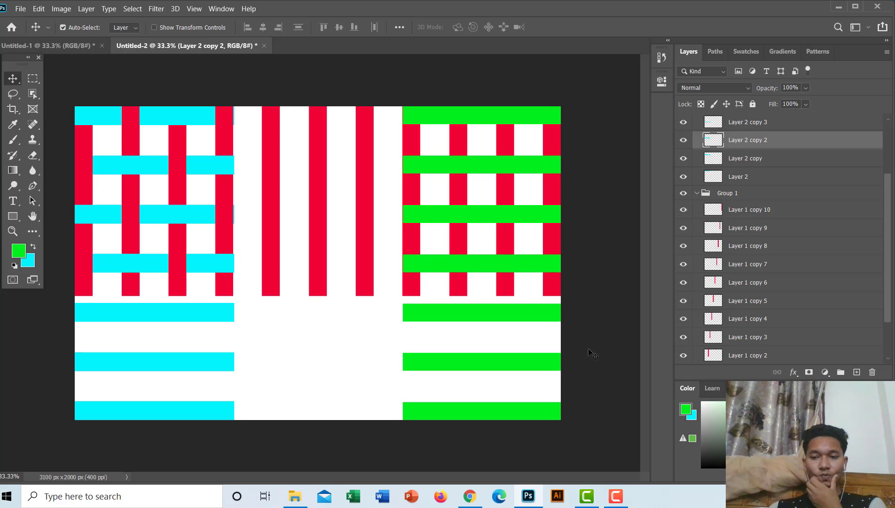
pyautogui.click(746, 342)
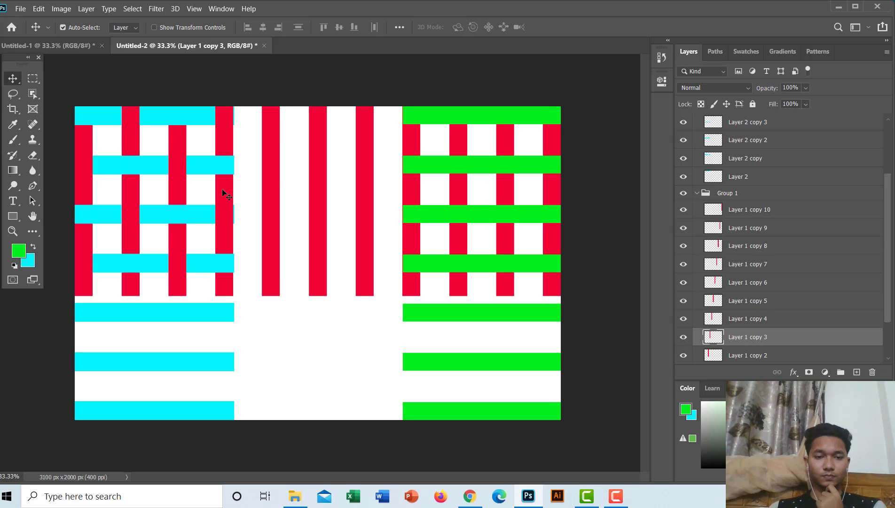
pyautogui.moveTo(223, 190); pyautogui.dragTo(226, 193)
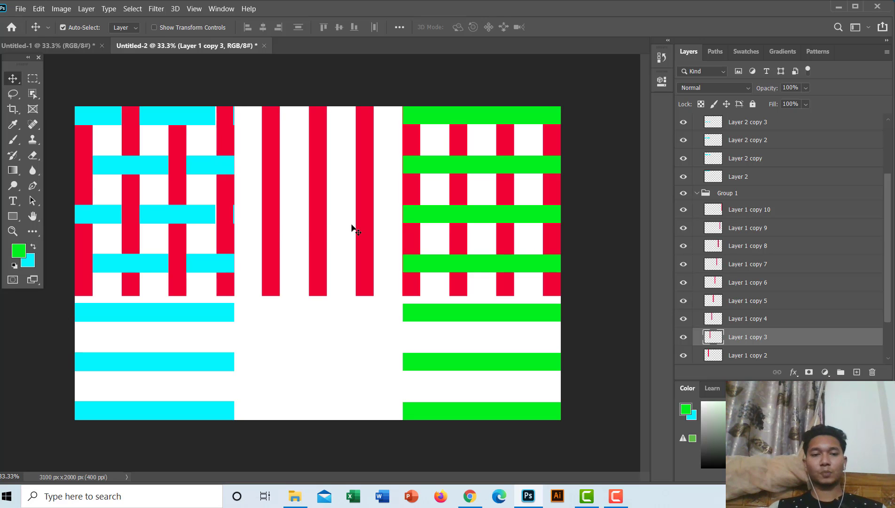
# - Erase green from Layer 3 copy and copy 3 inside the Layer 1 copy 7 stripe, then collapse Group 2
pyautogui.click(713, 268)
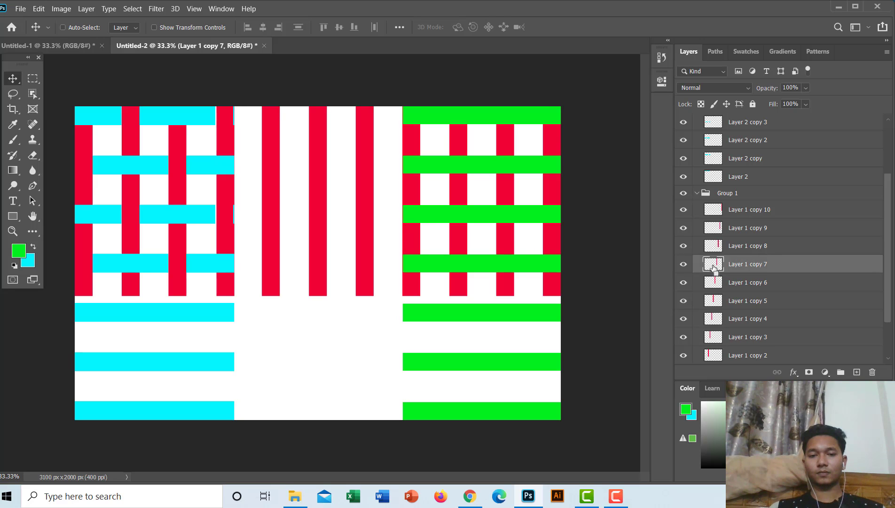
pyautogui.keyDown('ctrl'); pyautogui.click(713, 266); pyautogui.keyUp('ctrl')
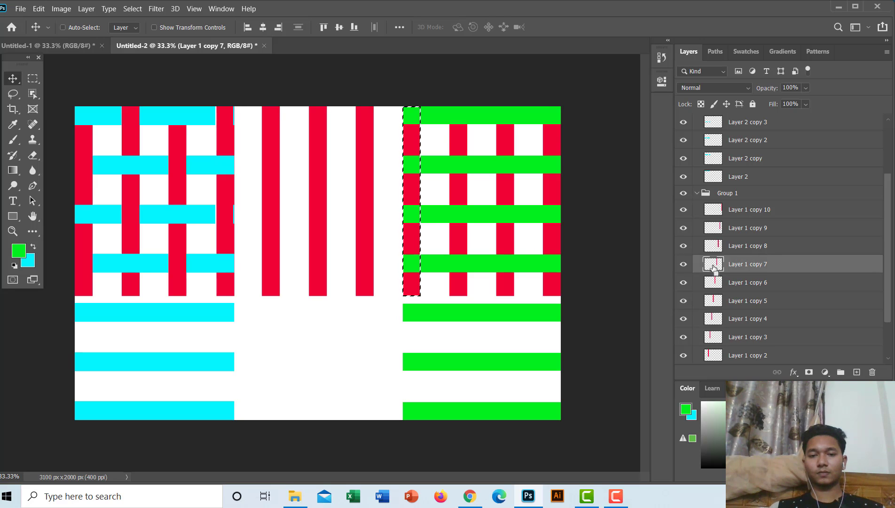
pyautogui.click(439, 167)
pyautogui.press('Delete')
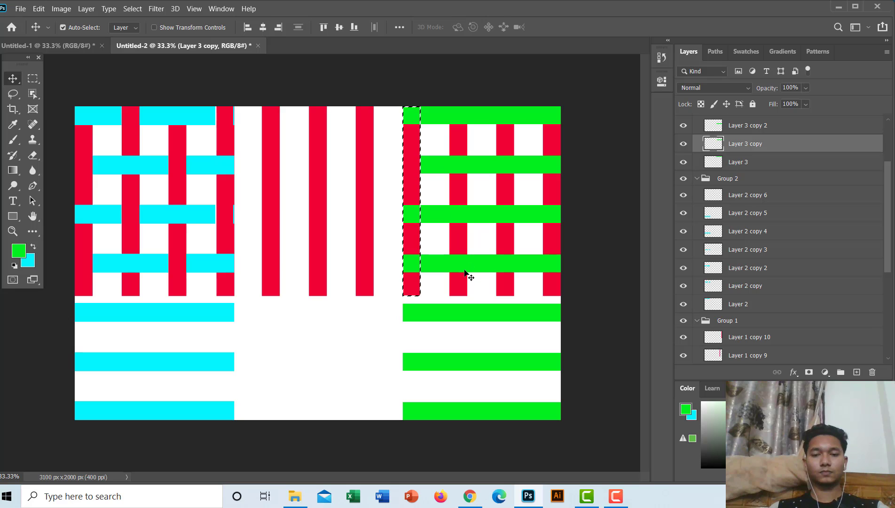
pyautogui.click(466, 270)
pyautogui.press('Delete')
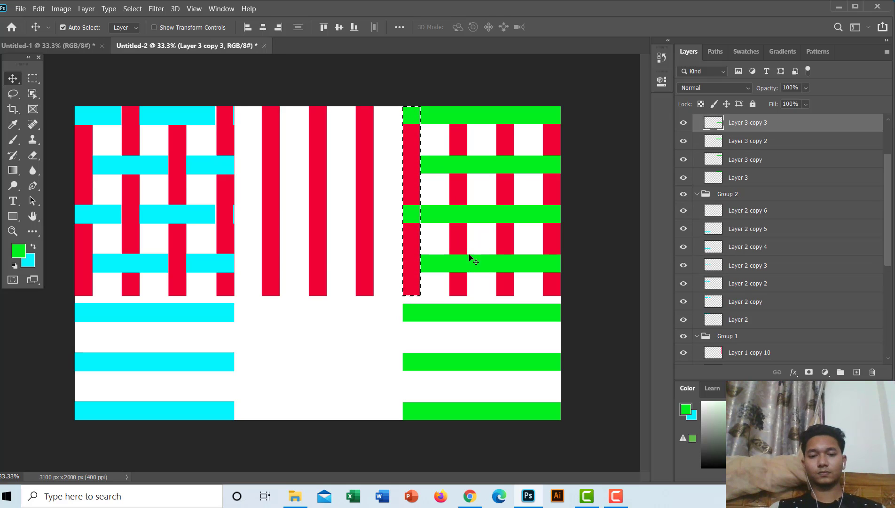
pyautogui.hotkey('ctrl', 'd')
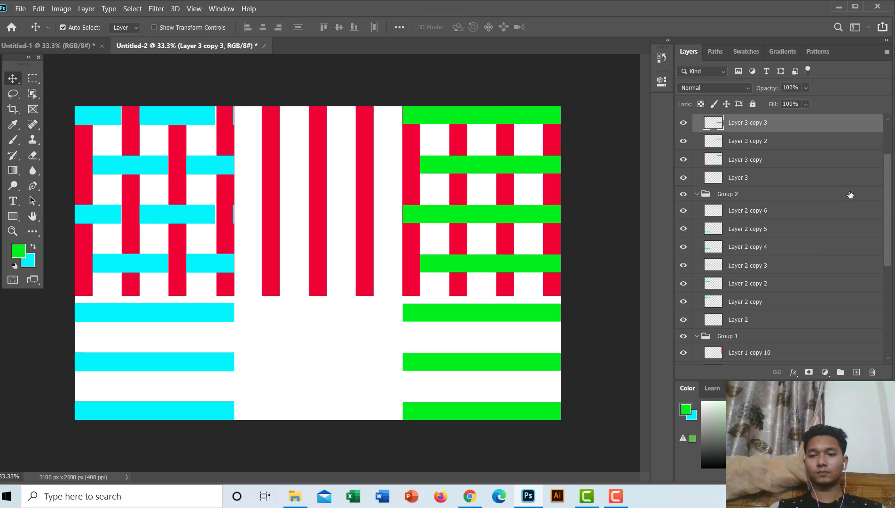
pyautogui.click(697, 194)
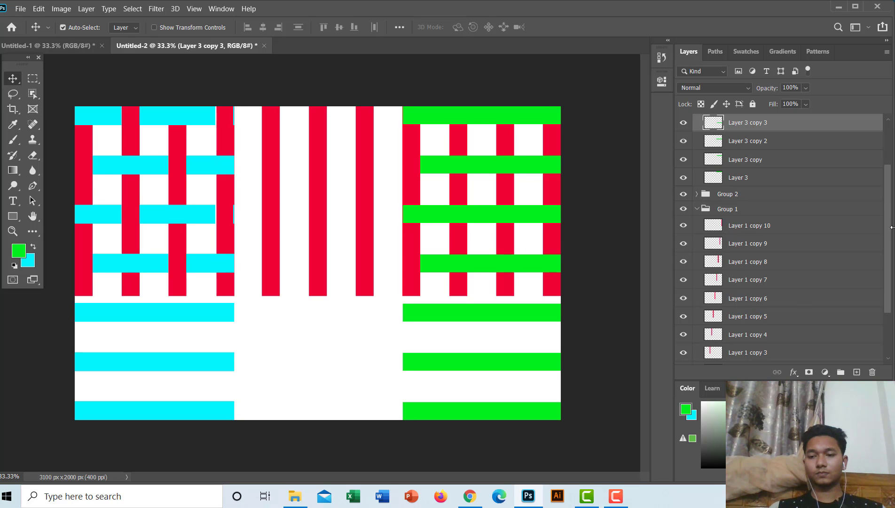
# - Load the Layer 1 copy 8 stripe selection and copy the Layer 3 green bar so the middle stripe crosses over
pyautogui.scroll(-3, 884, 271)
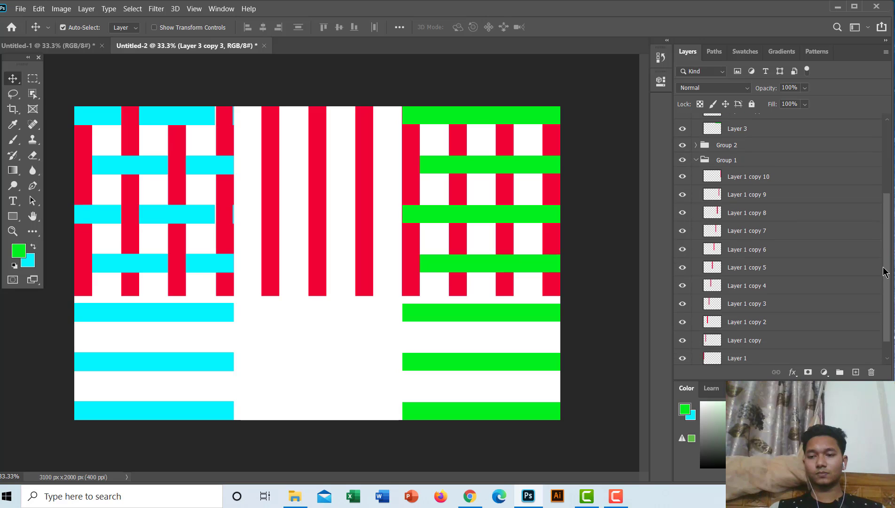
pyautogui.click(713, 338)
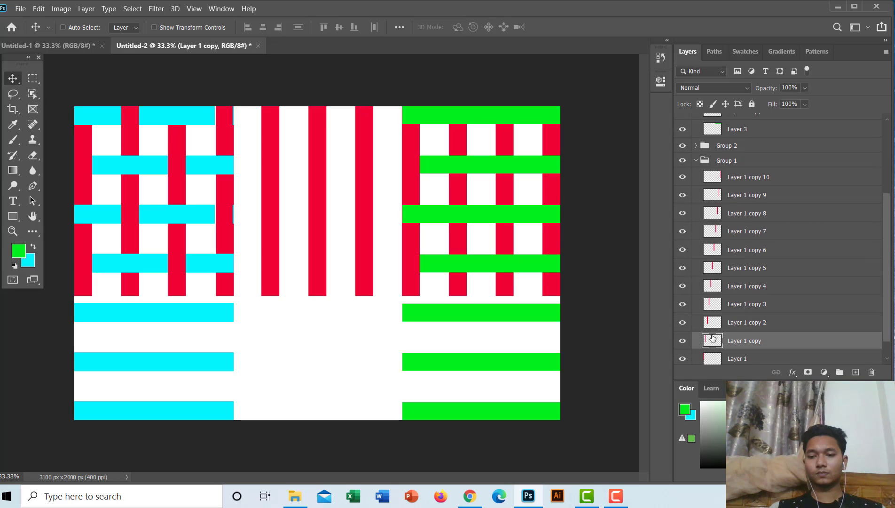
pyautogui.keyDown('ctrl'); pyautogui.click(712, 338); pyautogui.keyUp('ctrl')
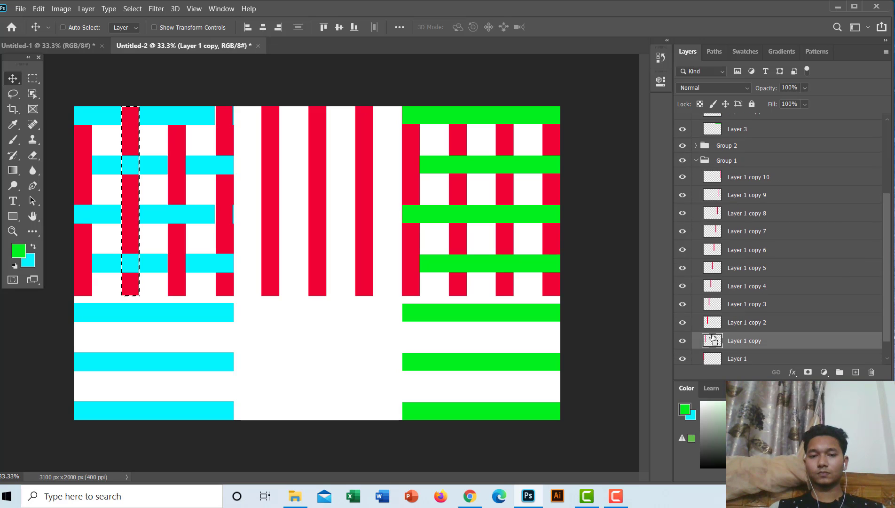
pyautogui.click(710, 194)
pyautogui.keyDown('ctrl'); pyautogui.click(710, 194); pyautogui.keyUp('ctrl')
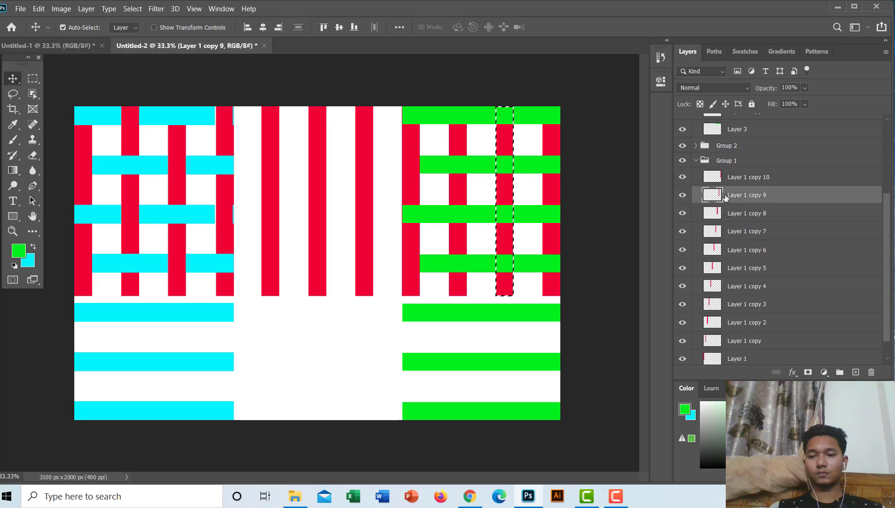
pyautogui.click(710, 221)
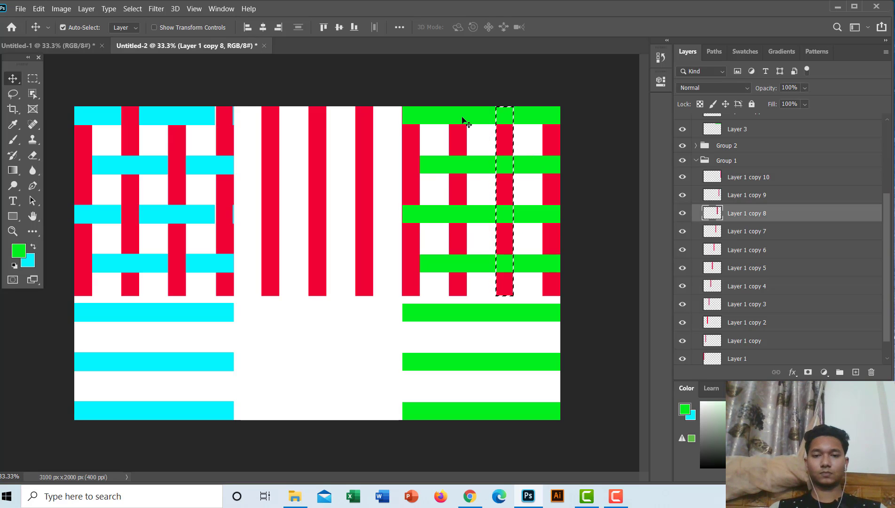
pyautogui.keyDown('ctrl'); pyautogui.click(712, 231); pyautogui.keyUp('ctrl')
pyautogui.press('ctrl')
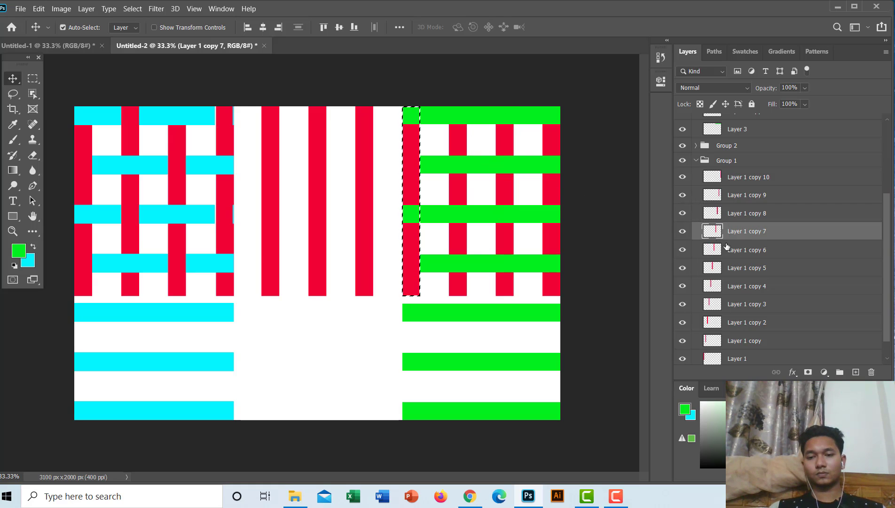
pyautogui.click(710, 212)
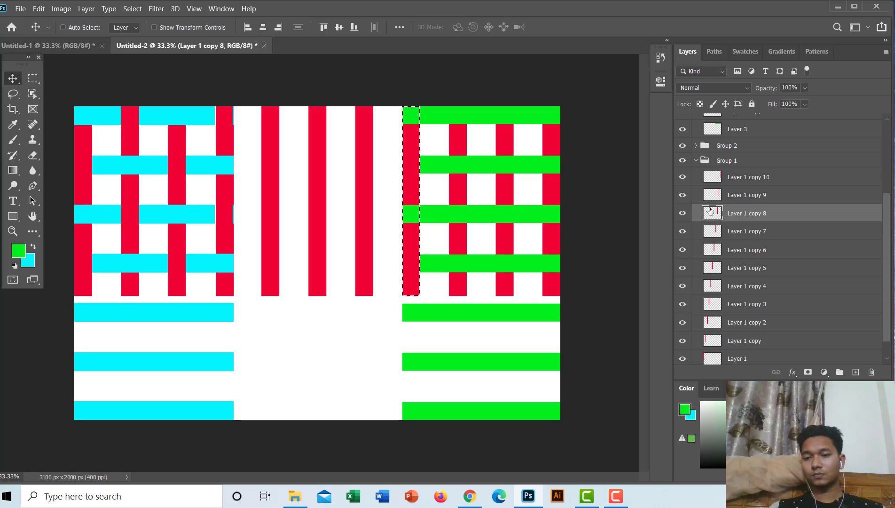
pyautogui.click(417, 120)
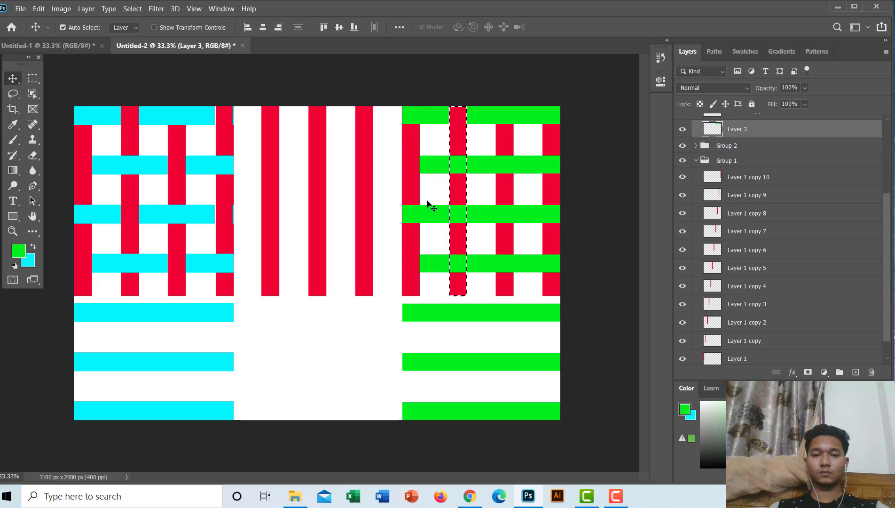
pyautogui.hotkey('ctrl', 'j')
pyautogui.hotkey('ctrl', 'j')
pyautogui.moveTo(430, 219); pyautogui.dragTo(432, 225)
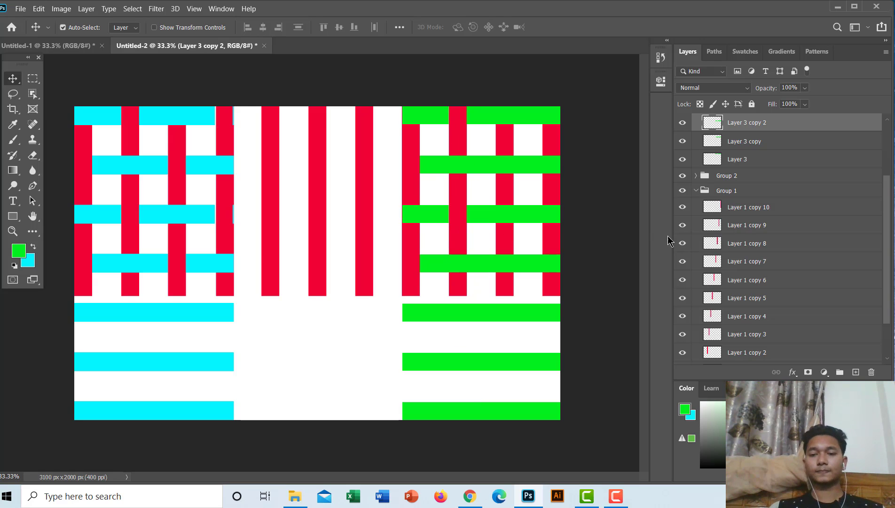
# - Clear Layer 3 copy's green inside the Layer 1 copy 9 column, then deselect
pyautogui.click(713, 229)
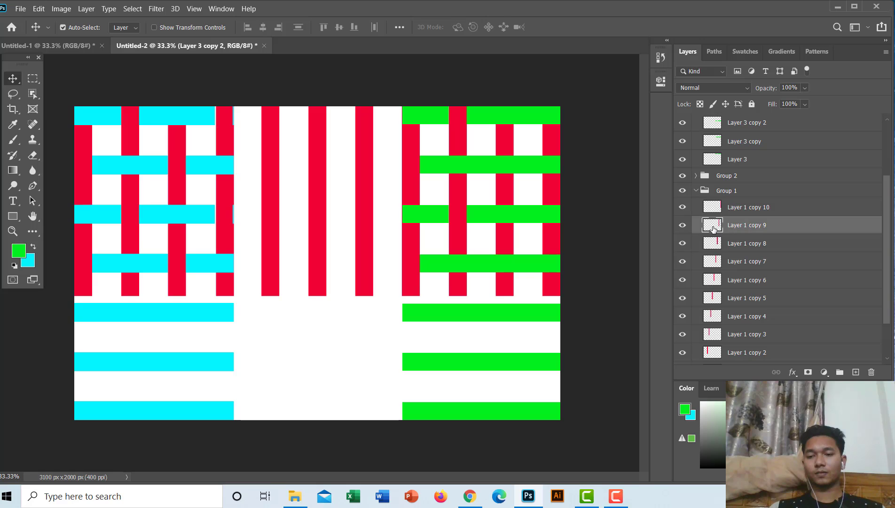
pyautogui.keyDown('ctrl'); pyautogui.click(713, 229); pyautogui.keyUp('ctrl')
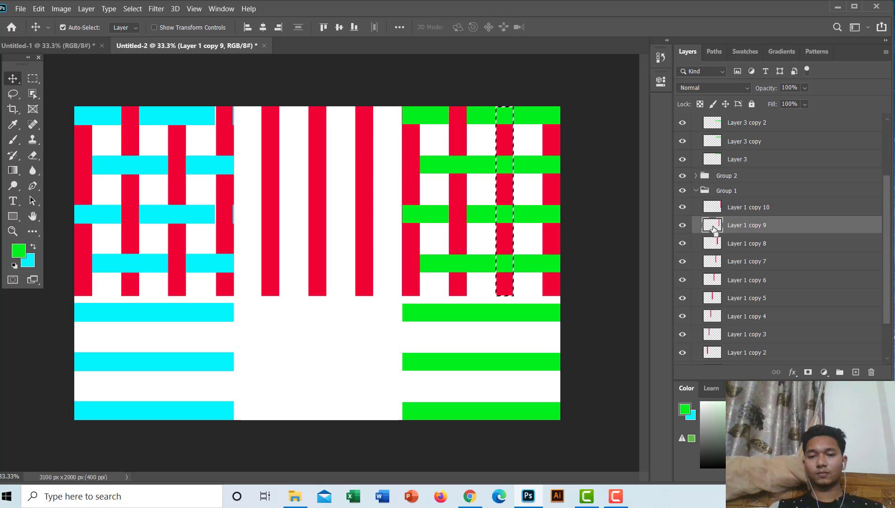
pyautogui.keyDown('ctrl'); pyautogui.click(463, 172); pyautogui.keyUp('ctrl')
pyautogui.press('Delete')
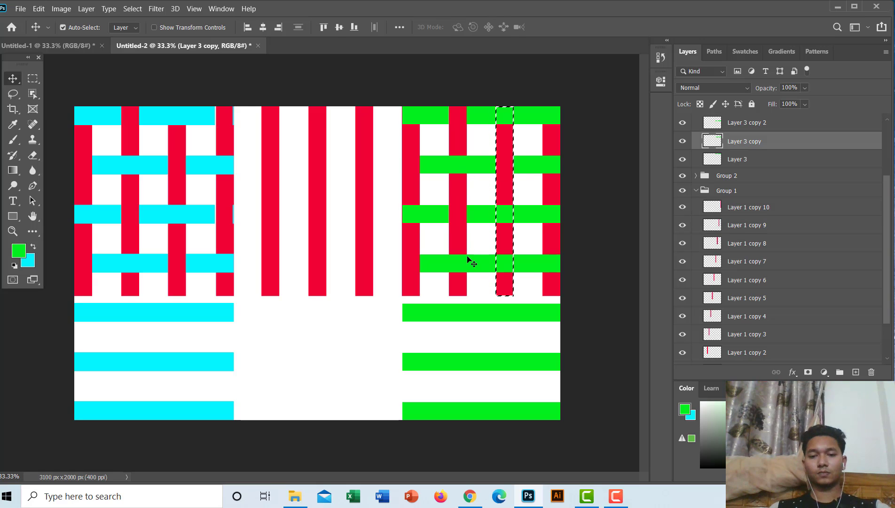
pyautogui.hotkey('ctrl', 'j')
pyautogui.press('Delete')
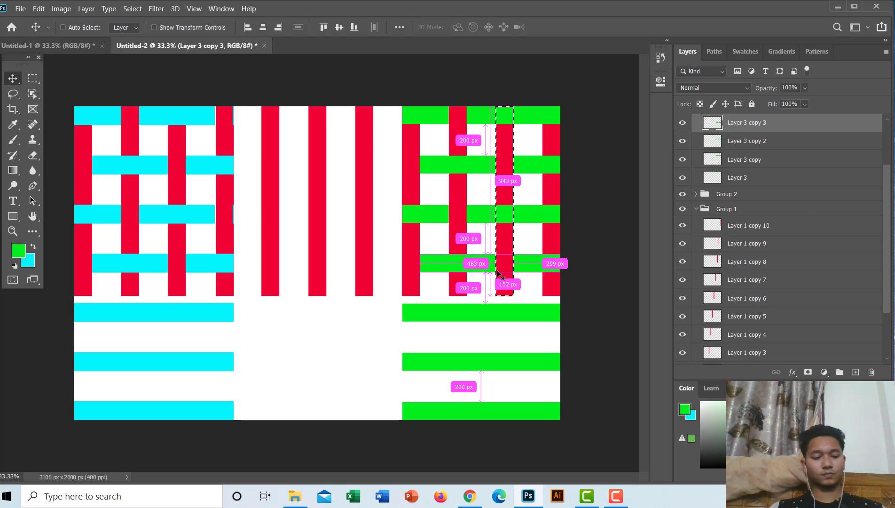
pyautogui.hotkey('ctrl', 'd')
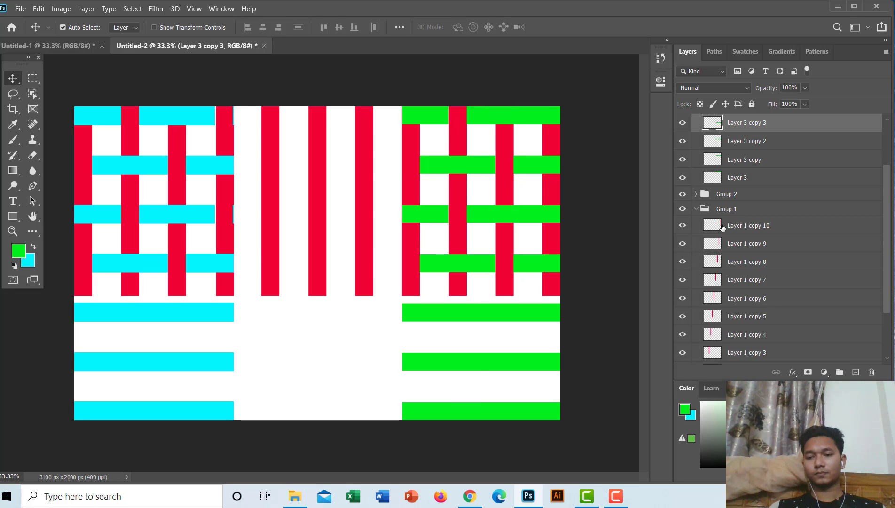
# - Clear Layer 3 copy 2's green where the rightmost Layer 1 copy 10 column crosses, then deselect
pyautogui.click(719, 227)
pyautogui.keyDown('ctrl'); pyautogui.click(710, 226); pyautogui.keyUp('ctrl')
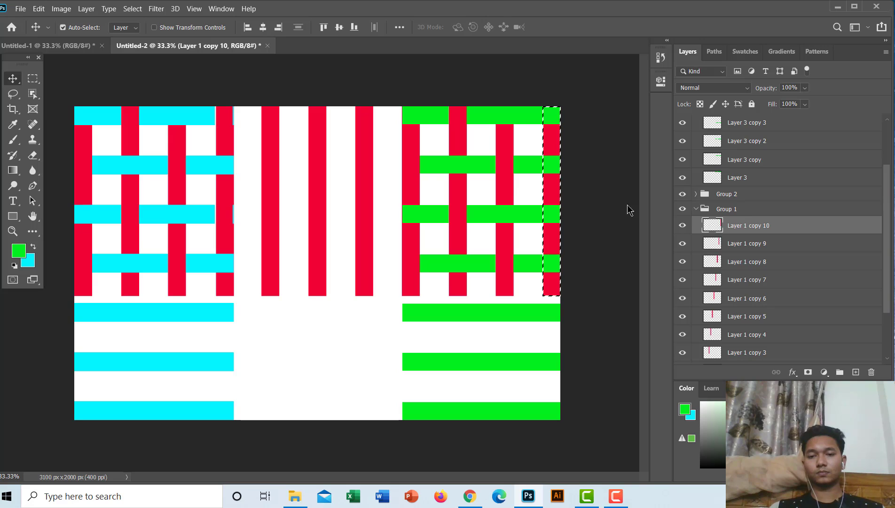
pyautogui.click(499, 123)
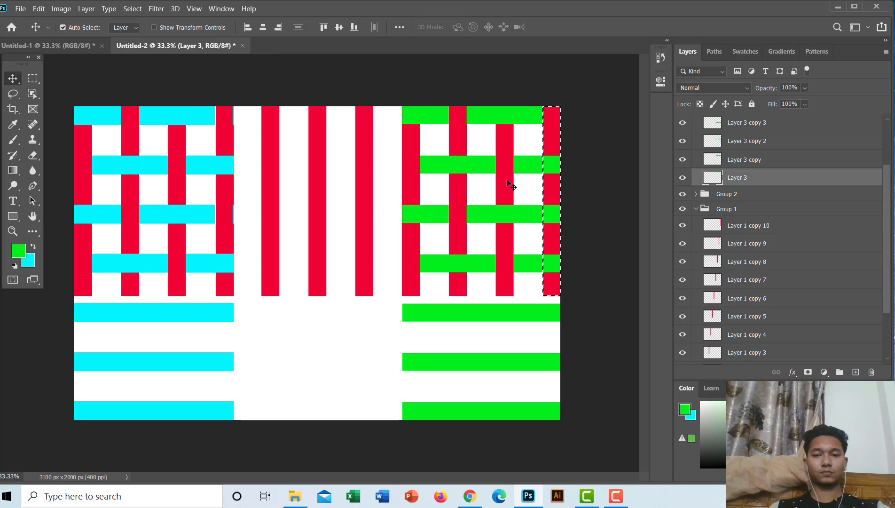
pyautogui.click(499, 213)
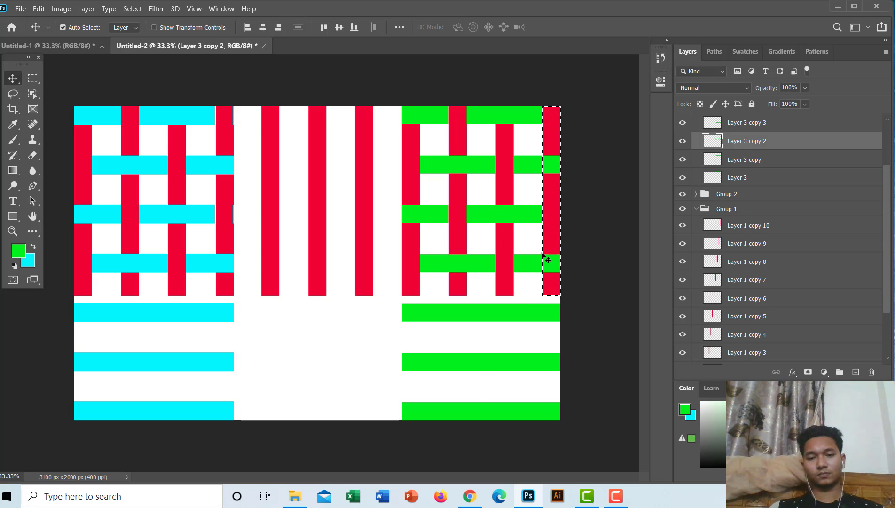
pyautogui.press('ctrl')
pyautogui.hotkey('ctrl', 'd')
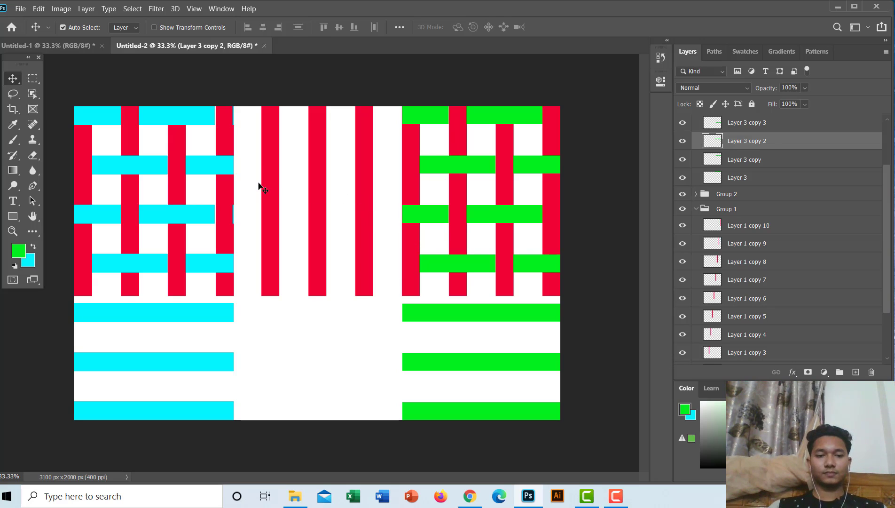
# - Draw an elliptical marquee about 1059 × 508 px in the lower middle of the canvas
pyautogui.click(35, 81)
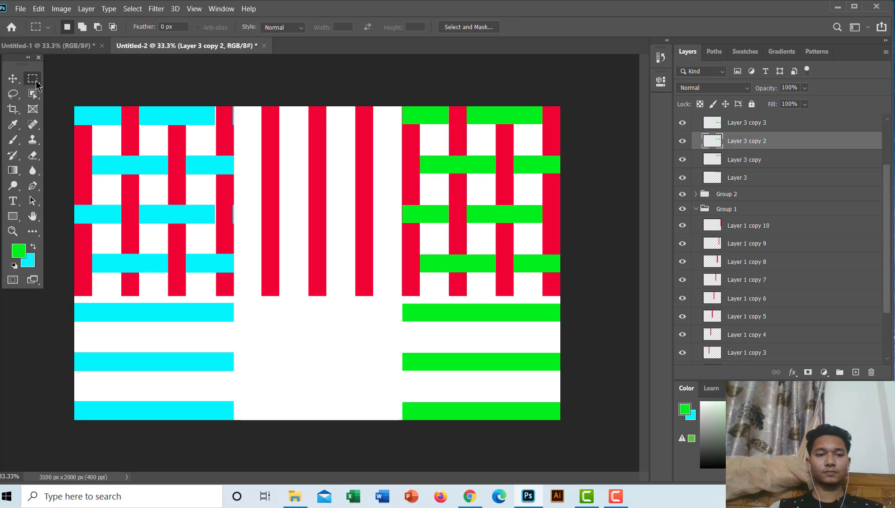
pyautogui.rightClick(38, 83)
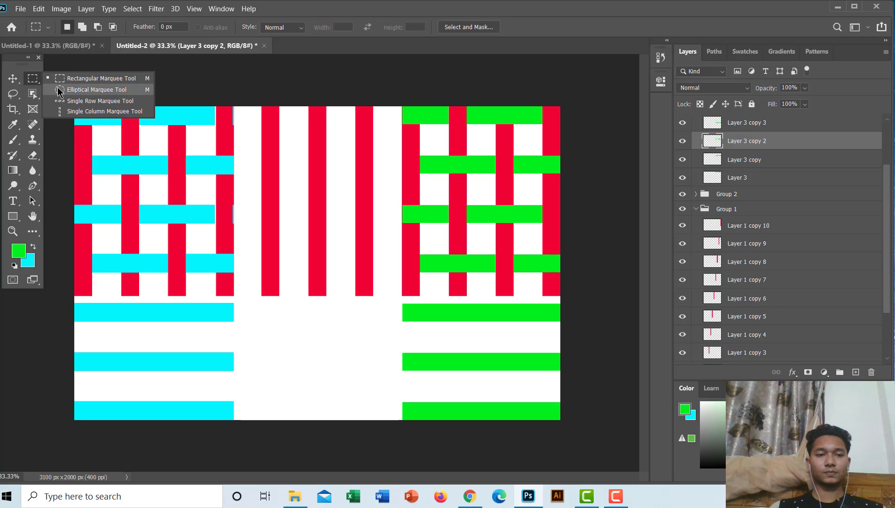
pyautogui.click(59, 88)
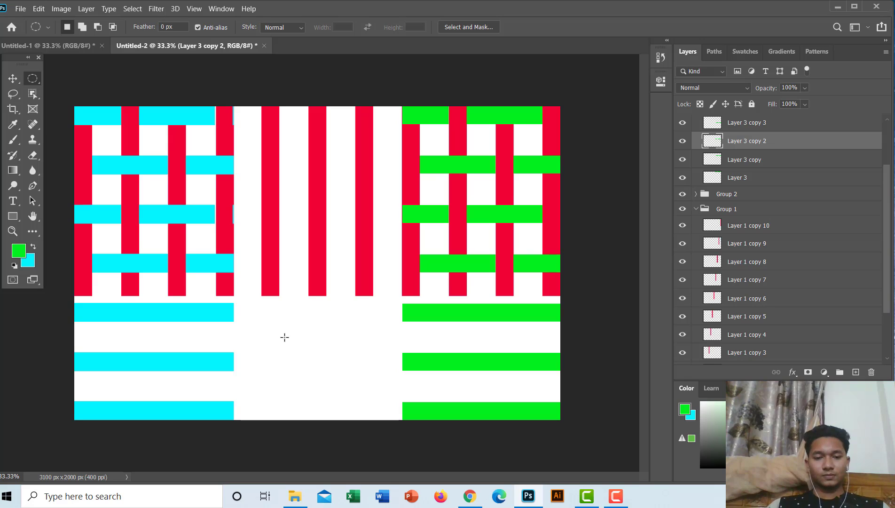
pyautogui.moveTo(264, 317)
pyautogui.mouseDown()
pyautogui.moveTo(311, 384)
pyautogui.moveTo(430, 397)
pyautogui.mouseUp()
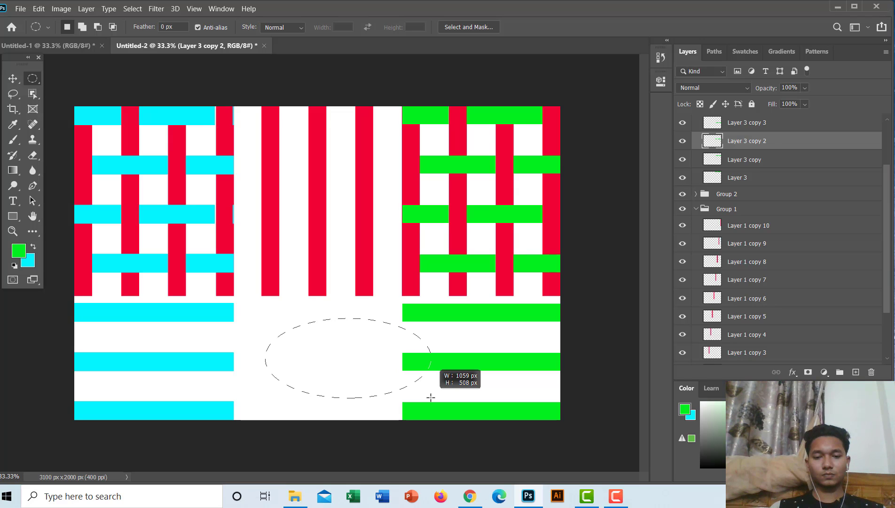
pyautogui.moveTo(431, 397); pyautogui.dragTo(430, 397)
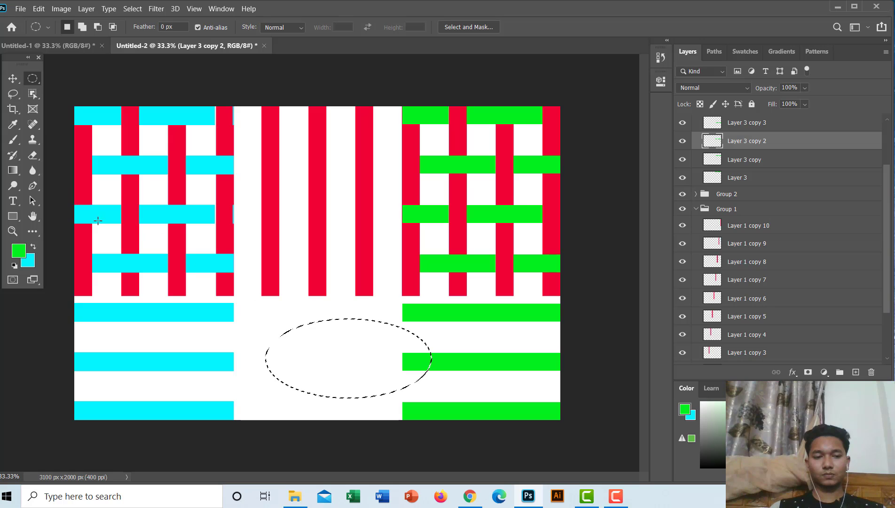
# - Set the foreground colour to bright blue #1308f9 in the Color Picker
pyautogui.press('i')
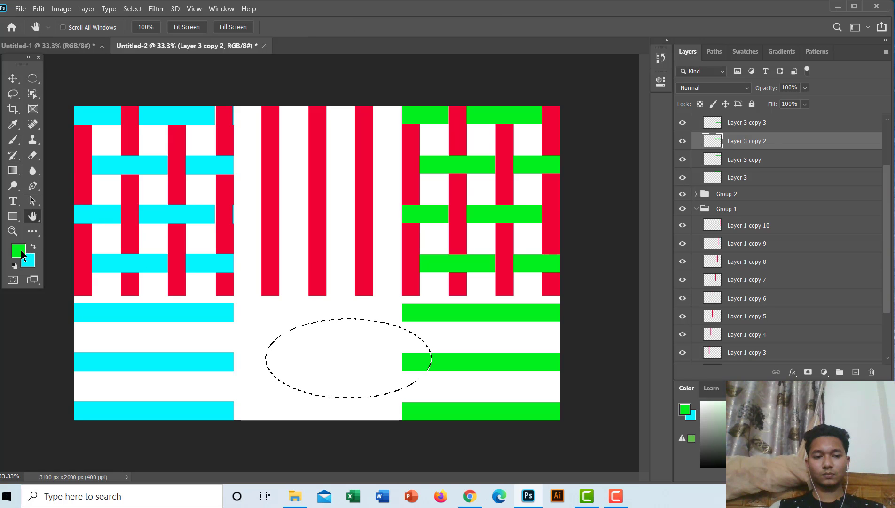
pyautogui.click(20, 250)
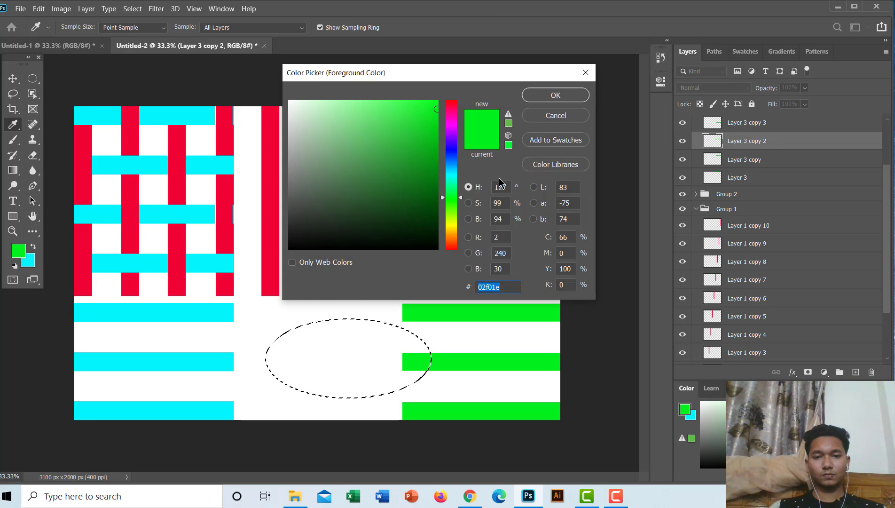
pyautogui.click(418, 117)
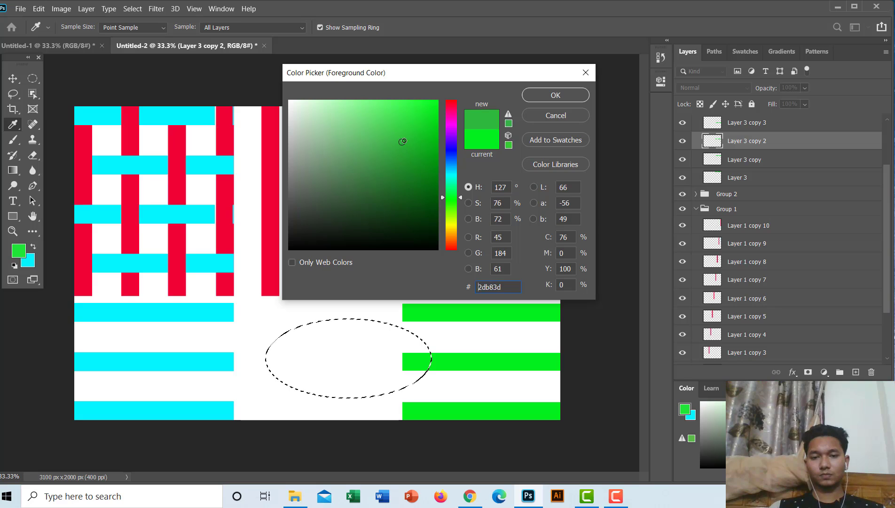
pyautogui.moveTo(402, 149); pyautogui.dragTo(421, 118)
pyautogui.click(451, 149)
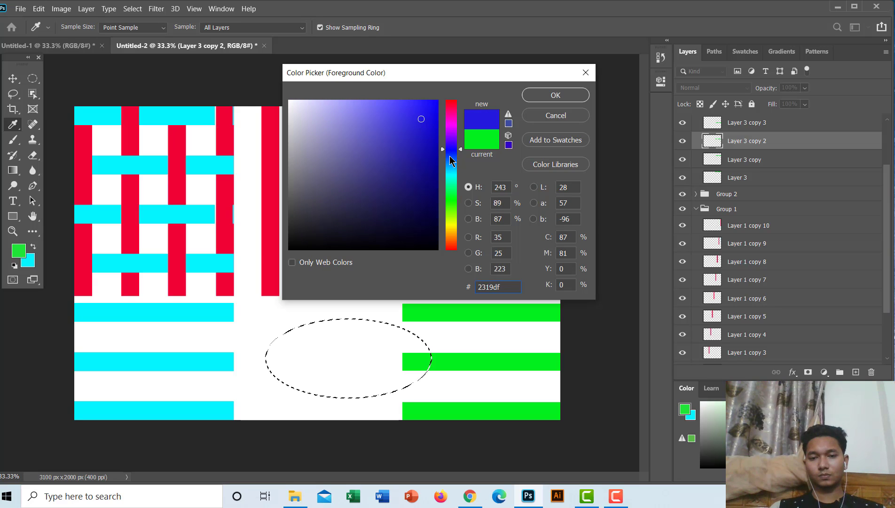
pyautogui.click(432, 114)
pyautogui.moveTo(433, 114); pyautogui.dragTo(435, 109)
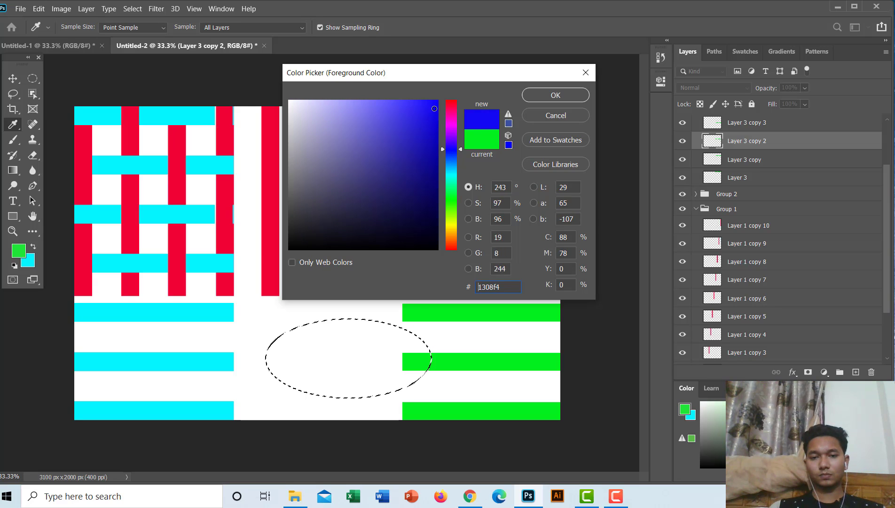
pyautogui.click(539, 94)
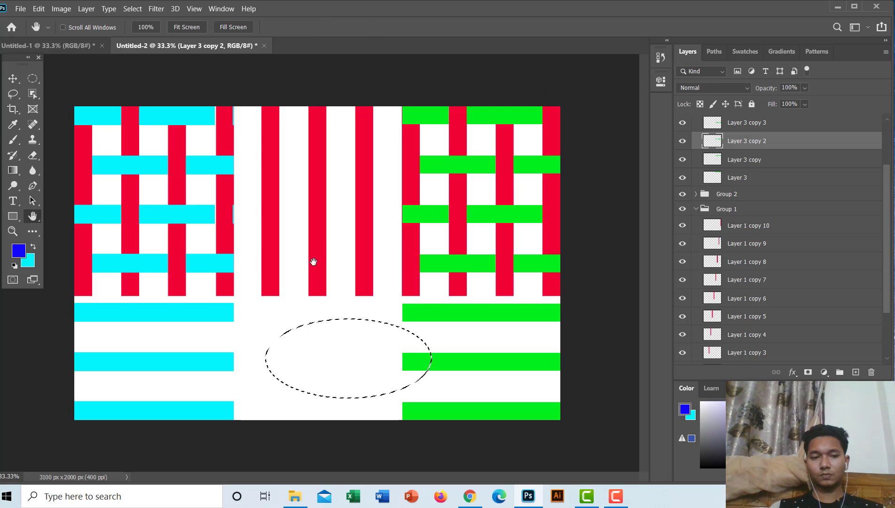
# - Collapse Group 3 and Group 1 in the Layers panel
pyautogui.click(14, 77)
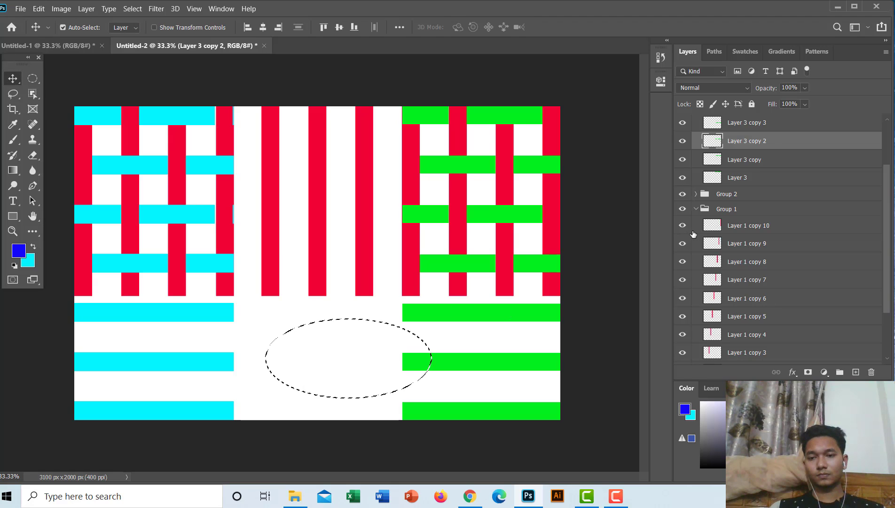
pyautogui.click(760, 122)
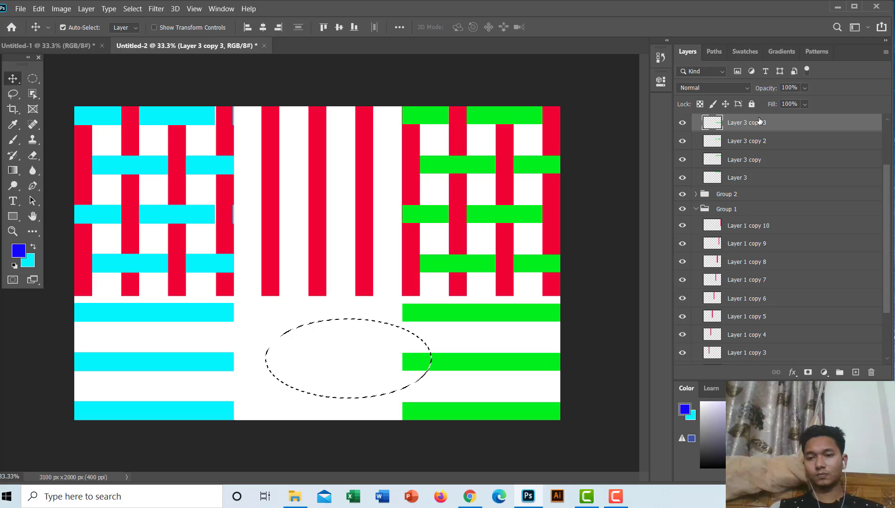
pyautogui.click(696, 195)
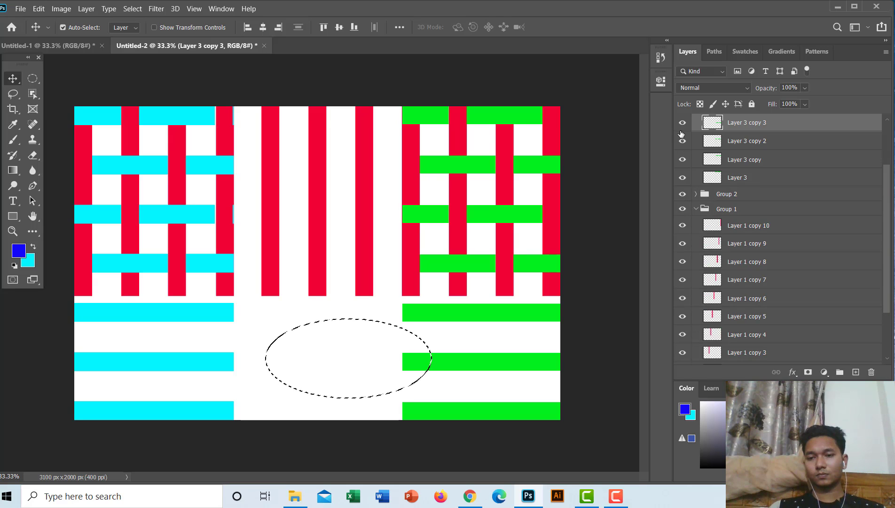
pyautogui.moveTo(888, 210); pyautogui.dragTo(887, 168)
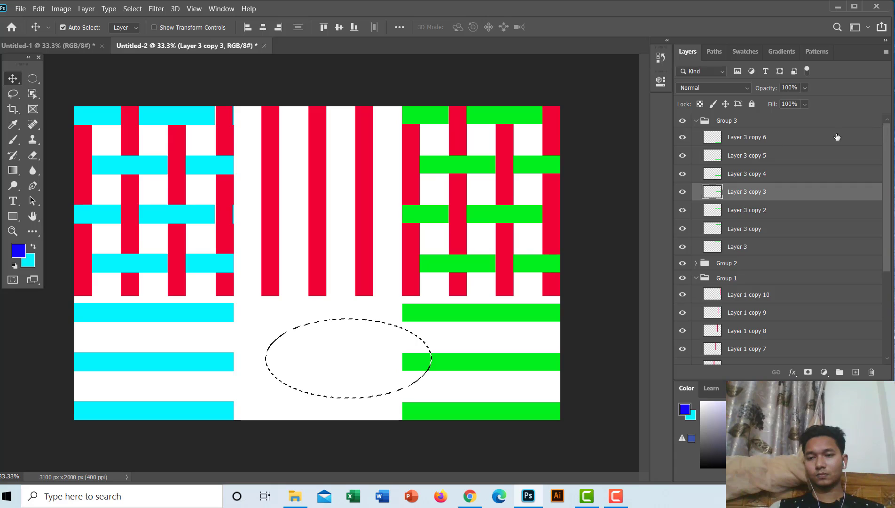
pyautogui.click(695, 121)
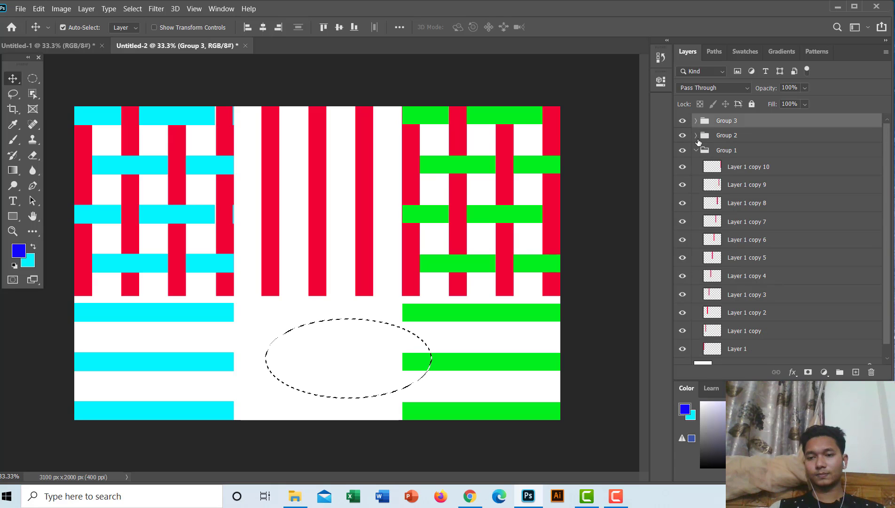
pyautogui.click(694, 154)
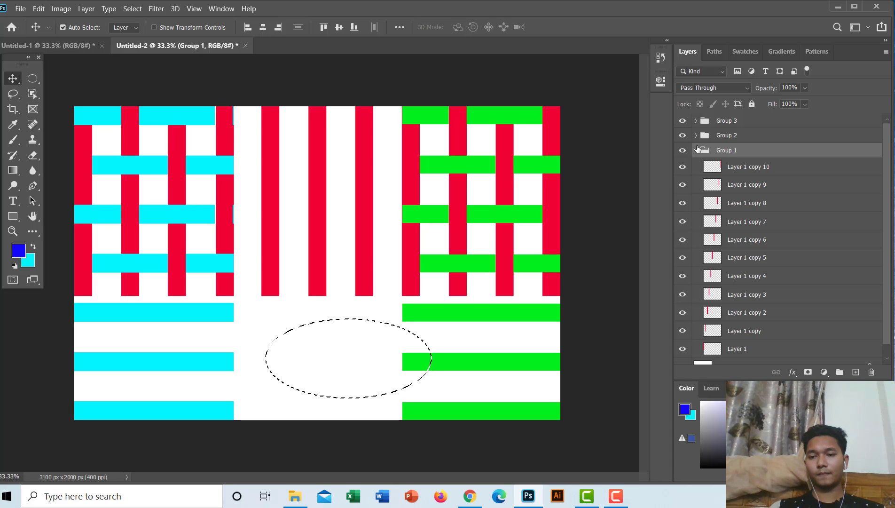
pyautogui.click(696, 150)
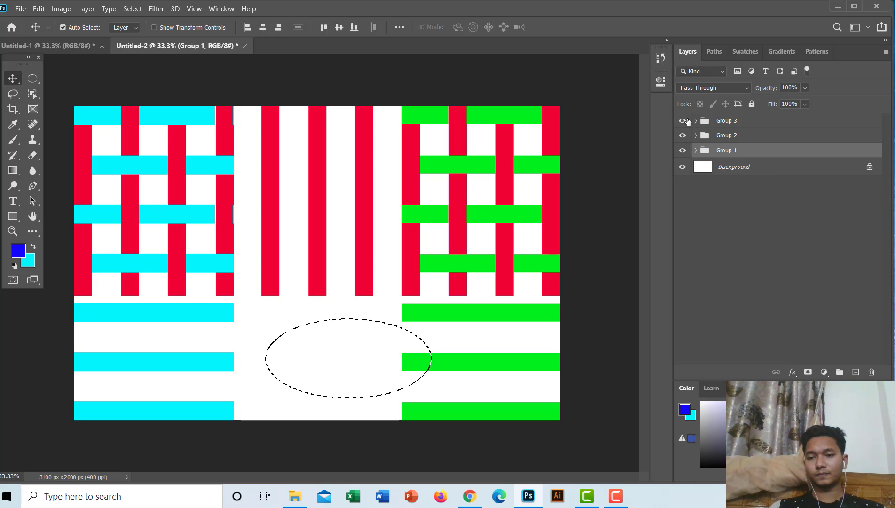
# - Add an empty Layer 4 above Group 3 and dismiss the empty-selection error
pyautogui.click(856, 373)
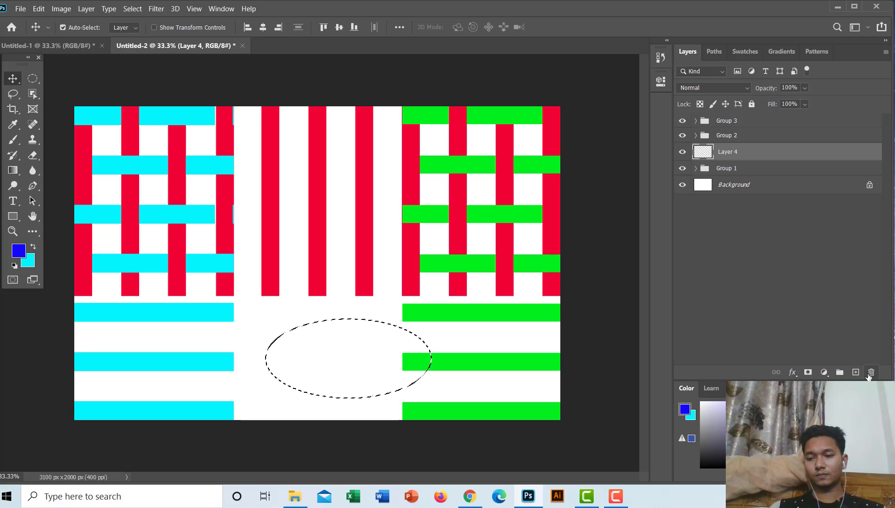
pyautogui.click(870, 372)
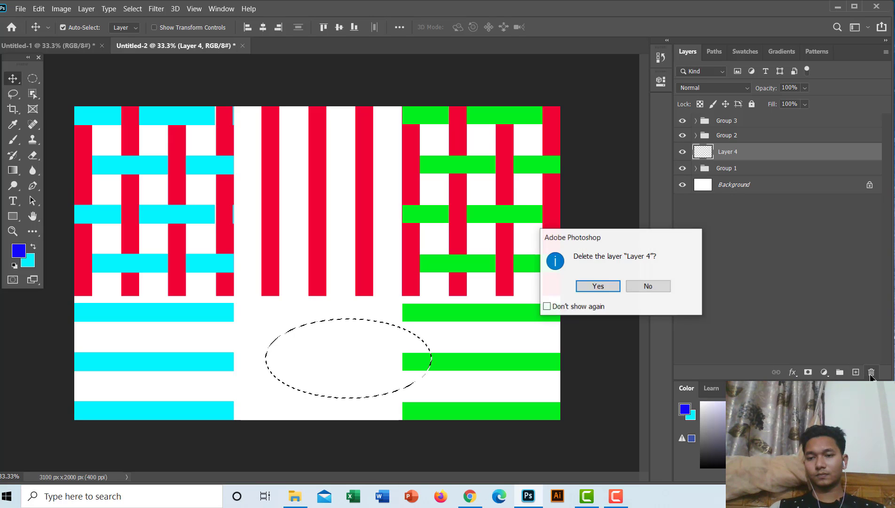
pyautogui.click(597, 286)
pyautogui.click(730, 121)
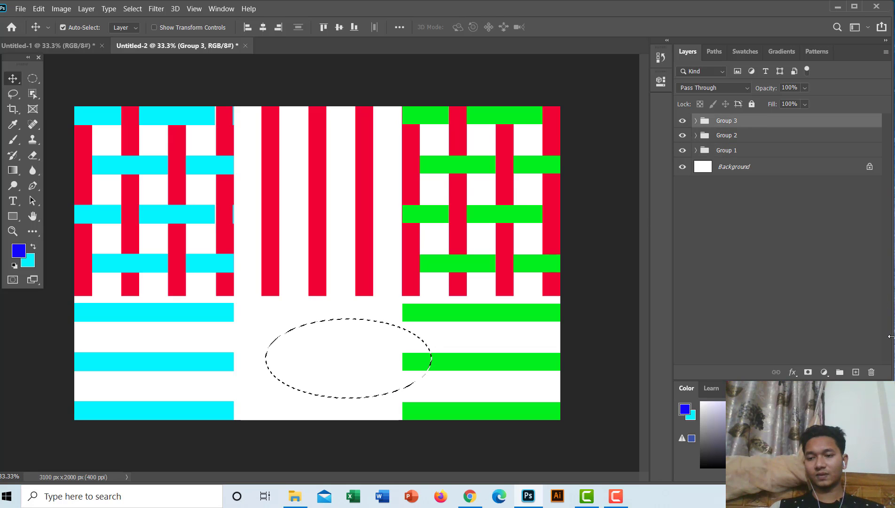
pyautogui.click(856, 372)
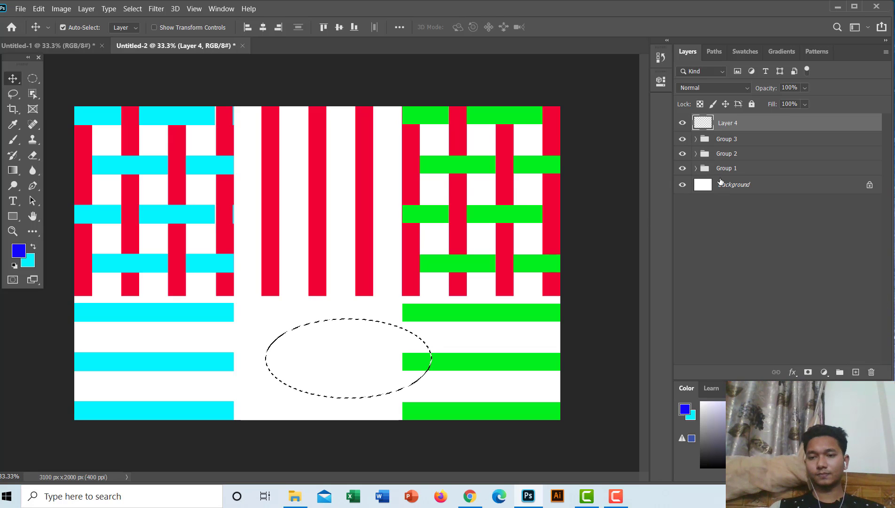
pyautogui.click(371, 349)
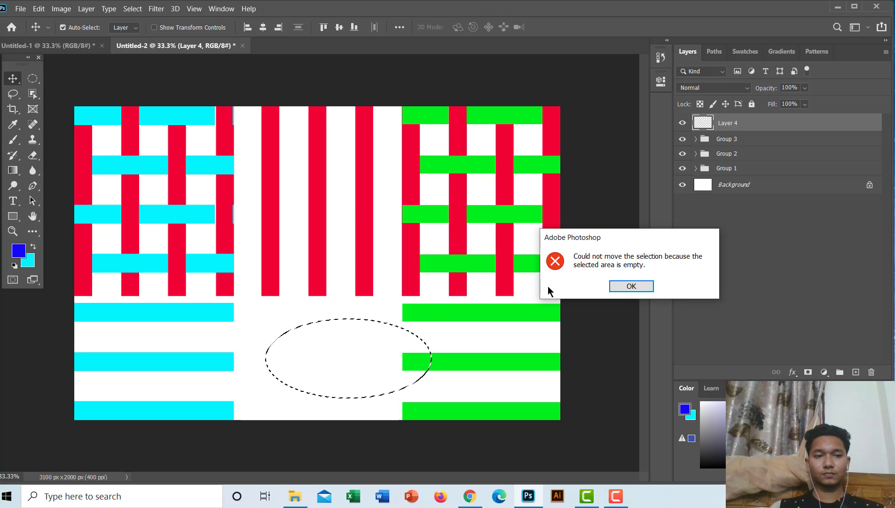
pyautogui.click(626, 286)
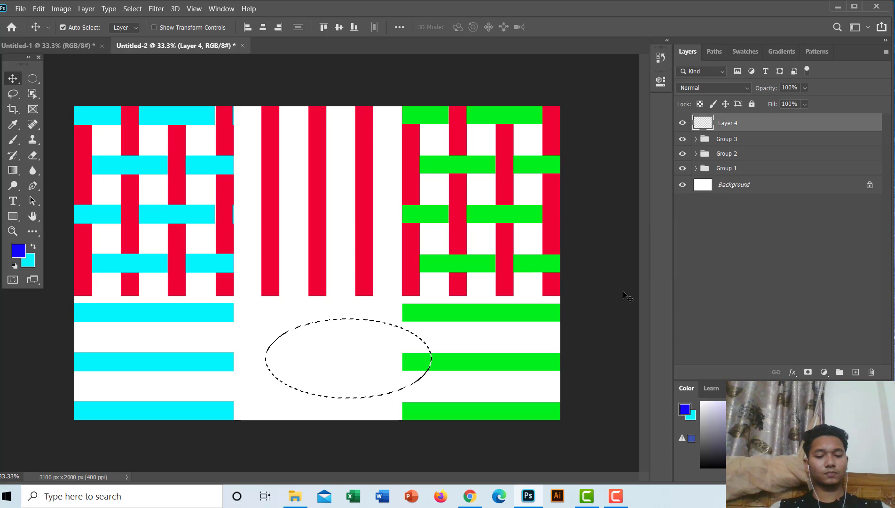
# - Fill the oval selection with the blue foreground colour and deselect
pyautogui.press('ctrl')
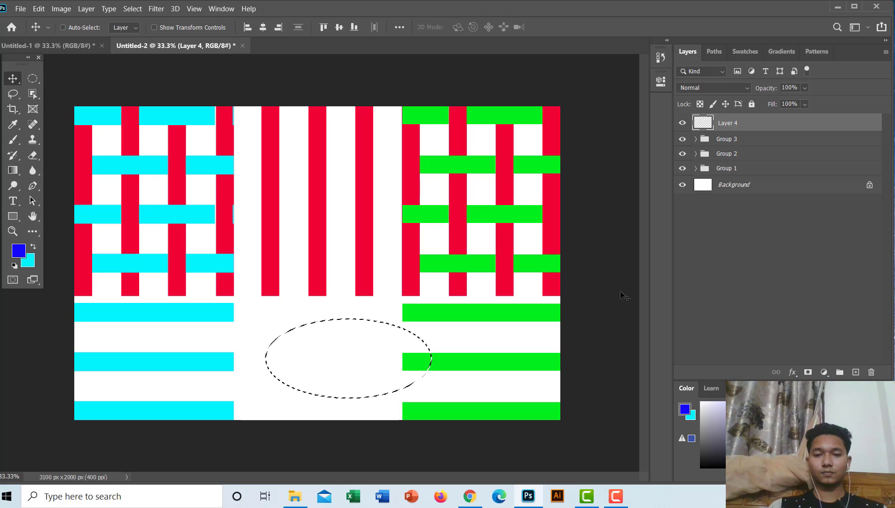
pyautogui.hotkey('ctrl', 'BackSpace')
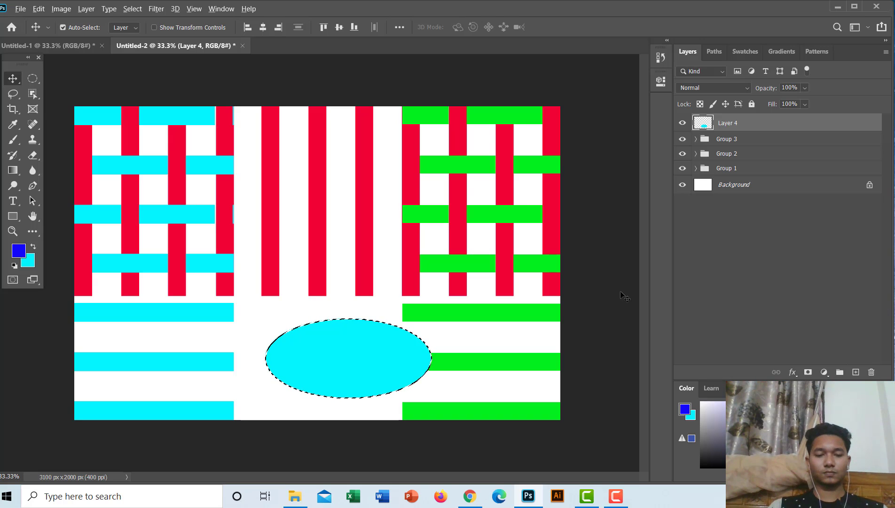
pyautogui.hotkey('alt', 'BackSpace')
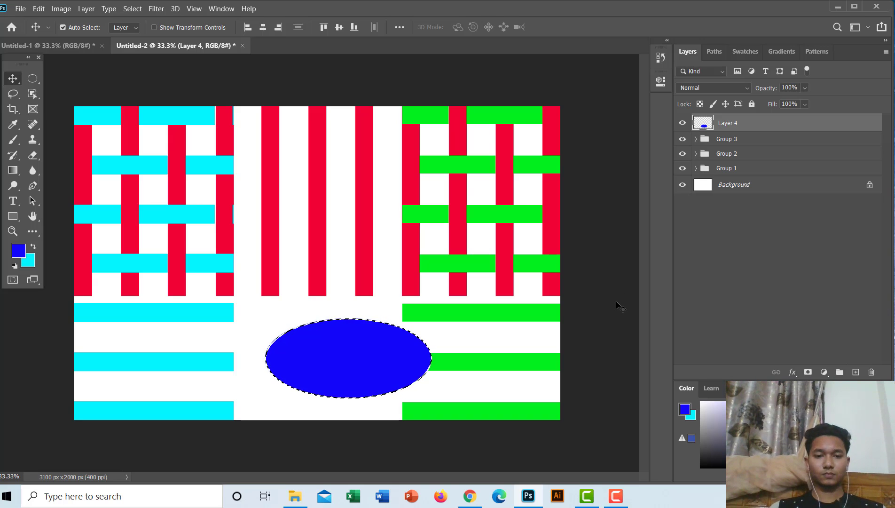
pyautogui.hotkey('ctrl', 'd')
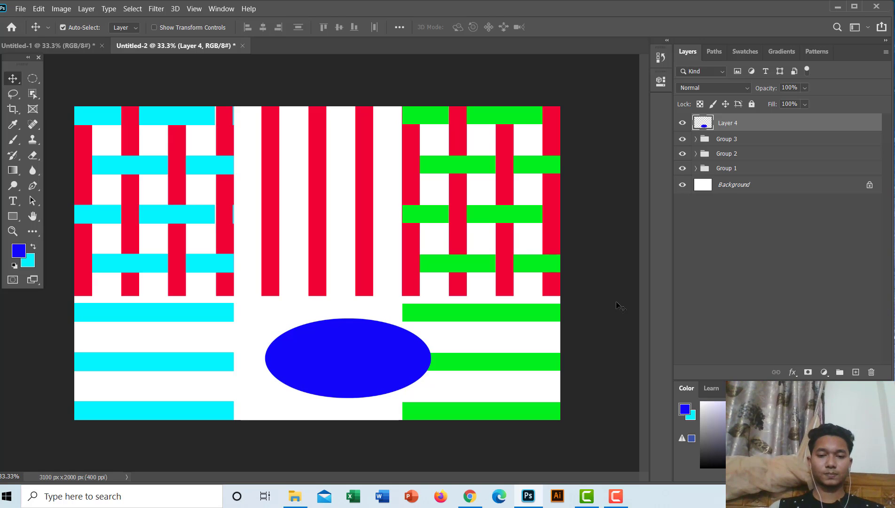
# - Move the blue ellipse to the bottom centre between the cyan and green bars
pyautogui.moveTo(377, 360); pyautogui.dragTo(344, 367)
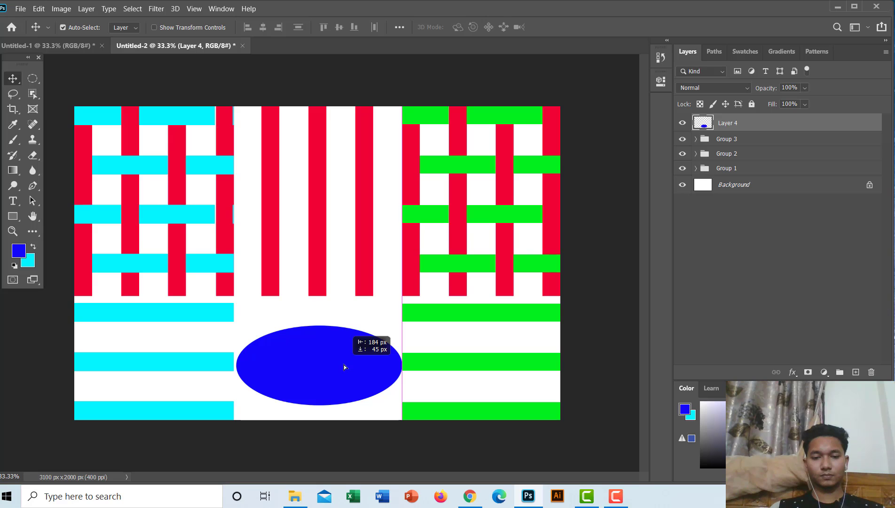
pyautogui.moveTo(344, 364); pyautogui.dragTo(342, 338)
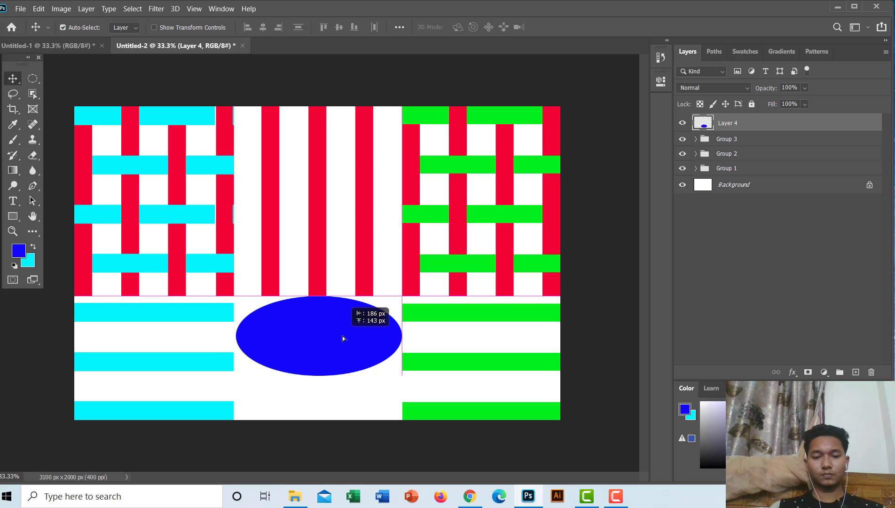
pyautogui.moveTo(342, 335); pyautogui.dragTo(341, 335)
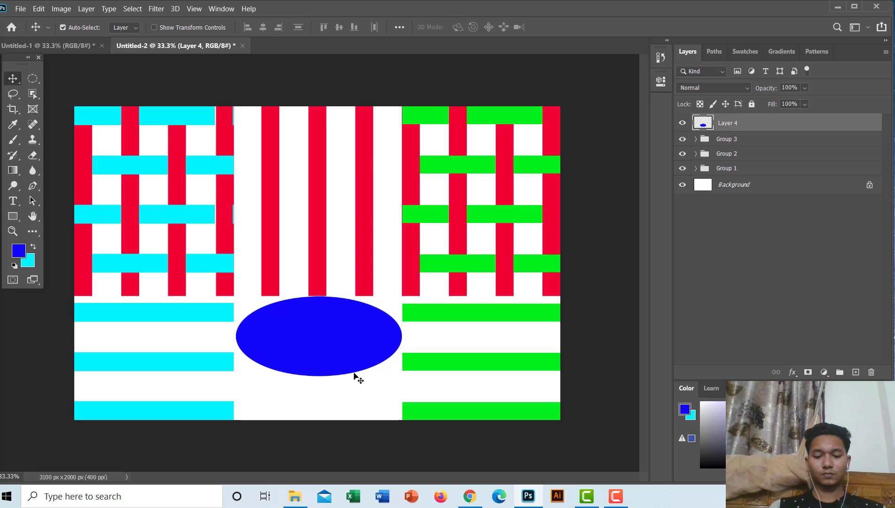
pyautogui.press('Left')
pyautogui.press('Left')
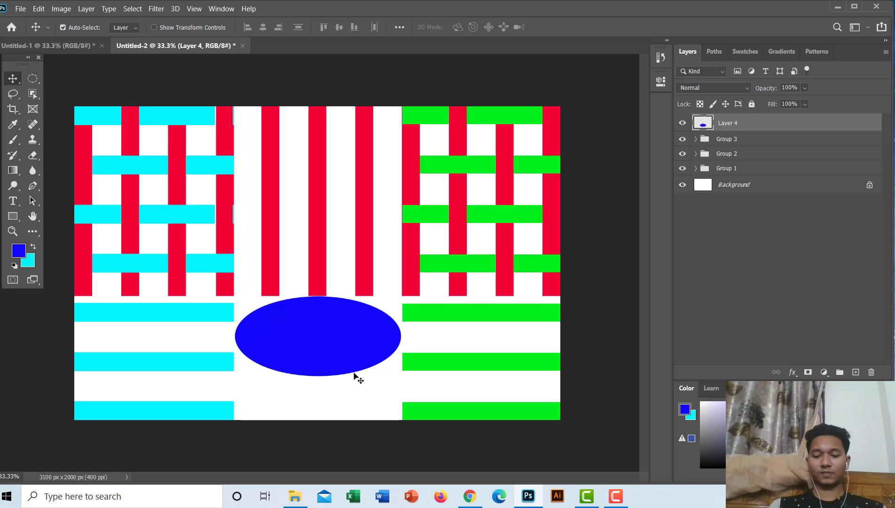
pyautogui.press('Up')
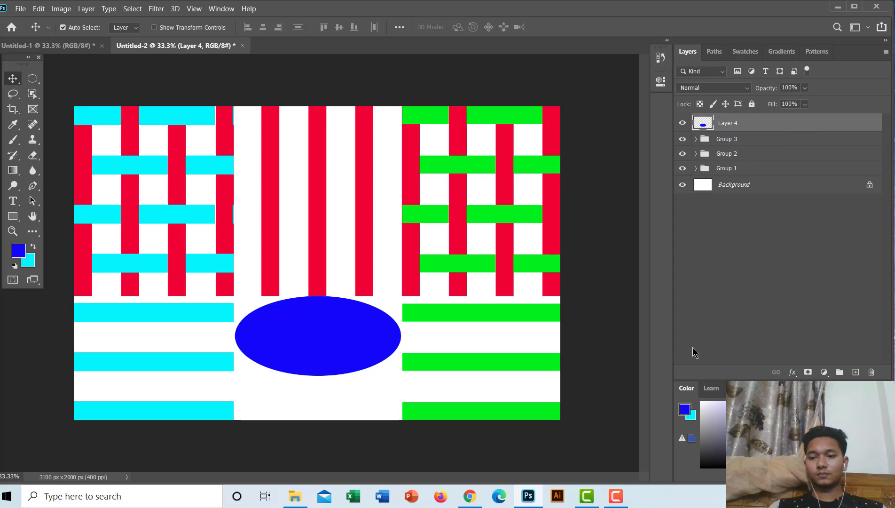
# - Add and then delete an empty Group 4, and bring up the File menu
pyautogui.click(839, 372)
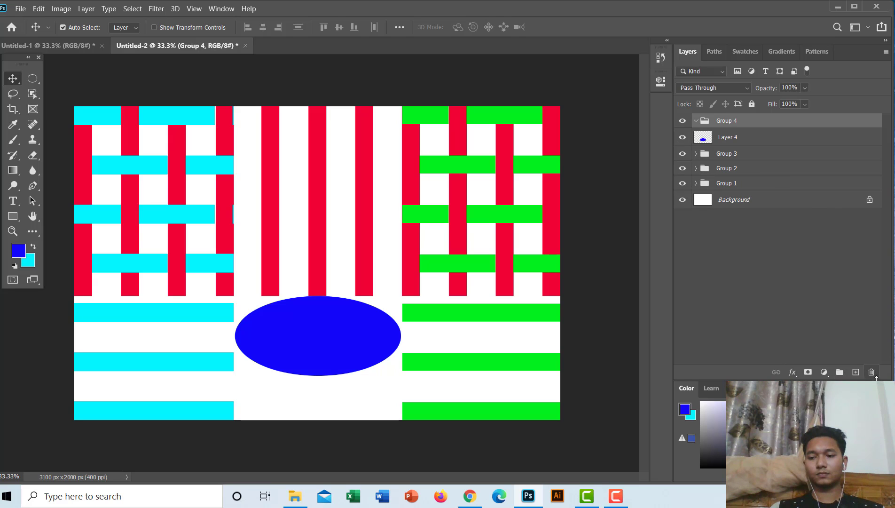
pyautogui.click(871, 372)
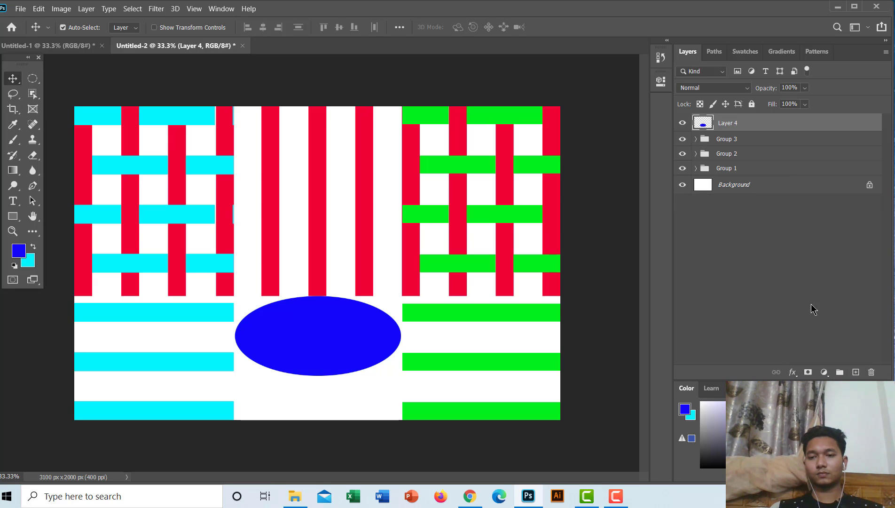
pyautogui.click(21, 8)
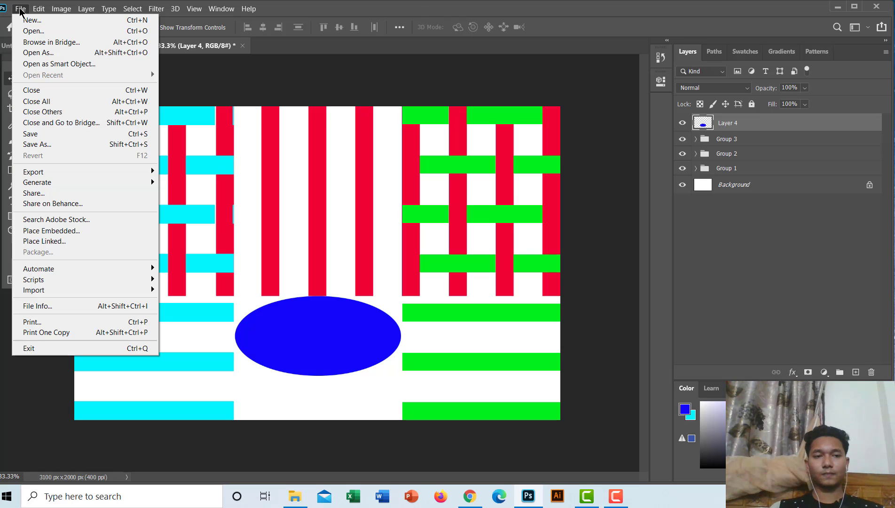
pyautogui.moveTo(42, 171)
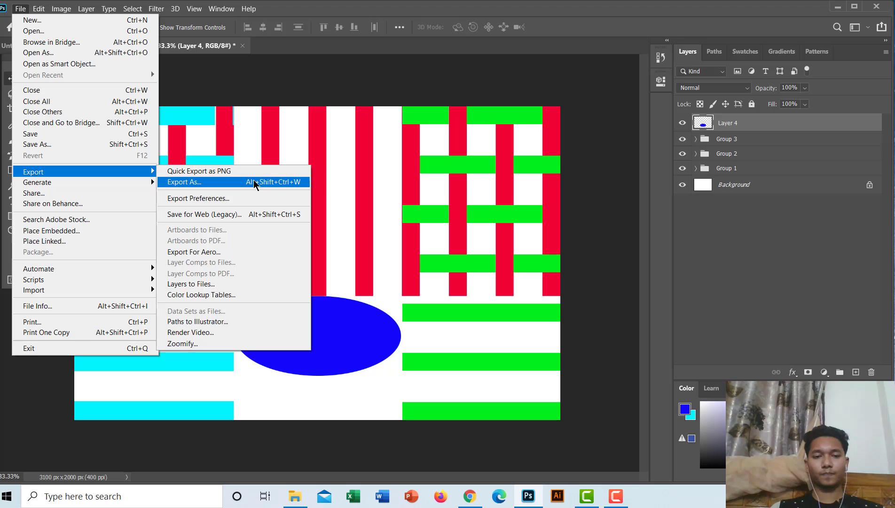
# - Open Export As with JPG format at 100% quality, 3100 × 2000 px
pyautogui.click(249, 183)
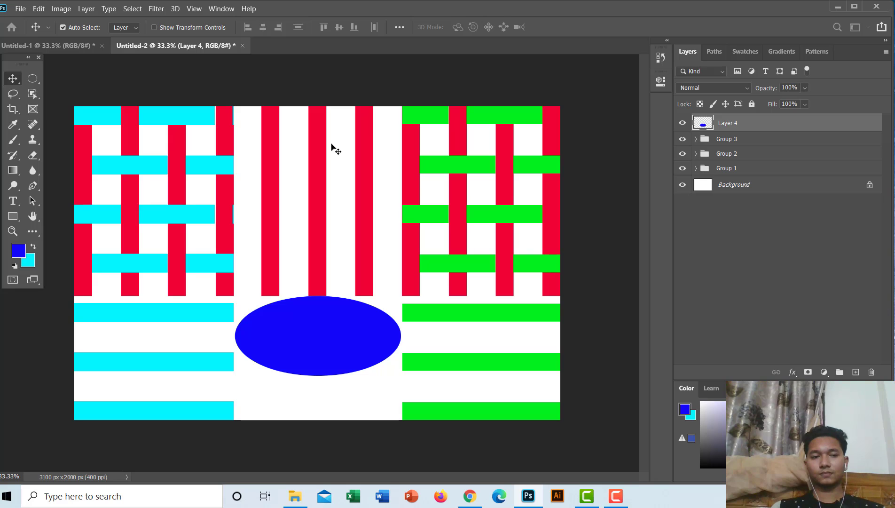
pyautogui.hotkey('ctrl', 'alt', 'shift', 'w')
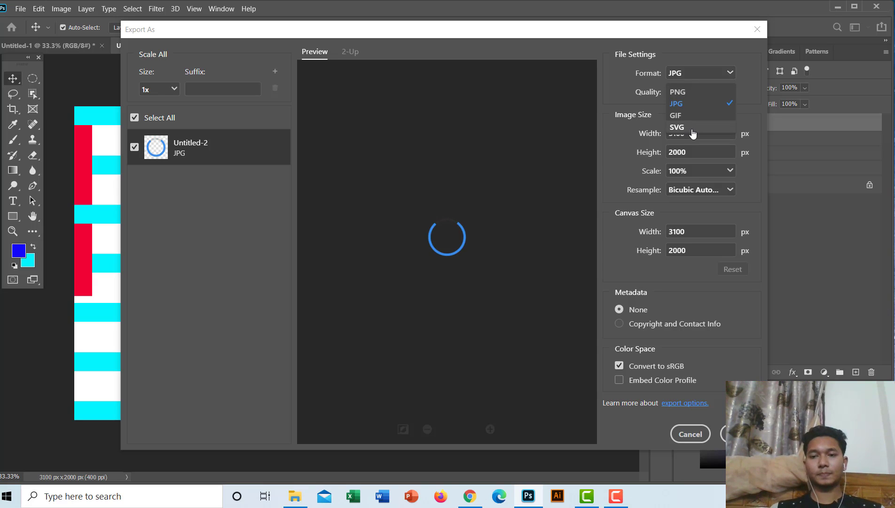
# - Keep the JPG quality at 100% and proceed to the export save window
pyautogui.click(700, 104)
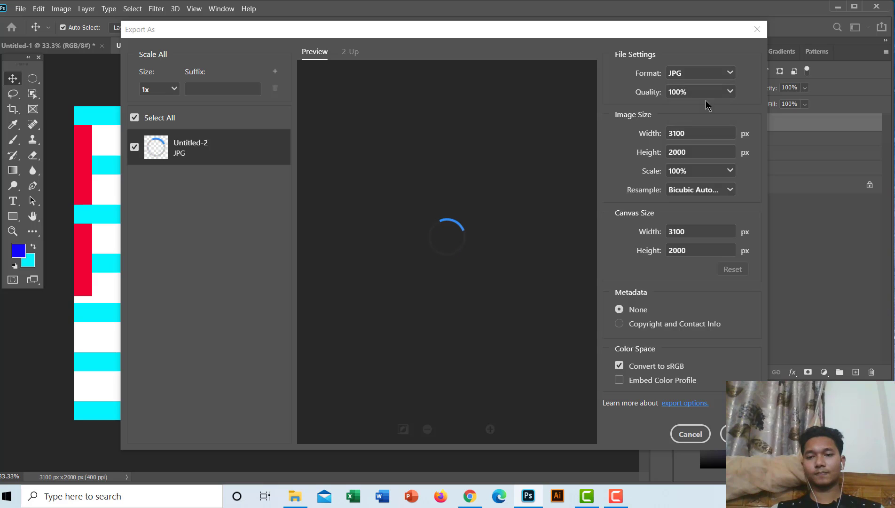
pyautogui.click(728, 93)
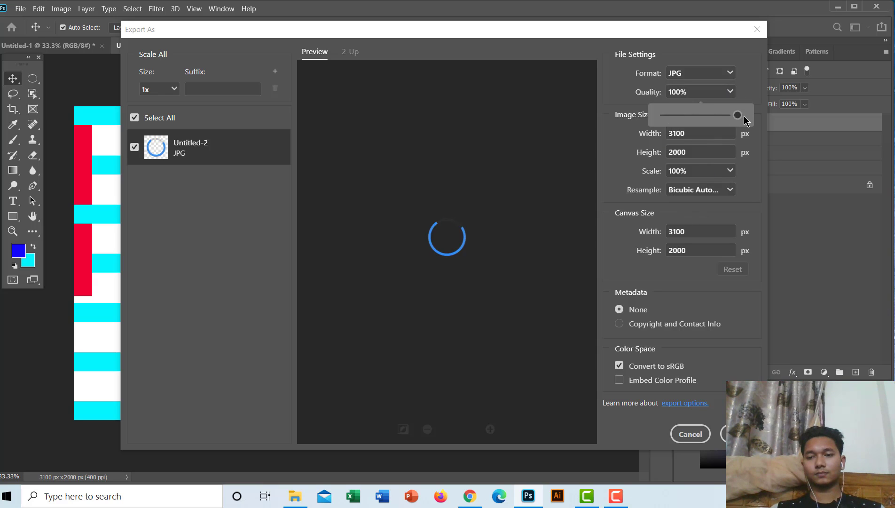
pyautogui.moveTo(739, 114); pyautogui.dragTo(736, 114)
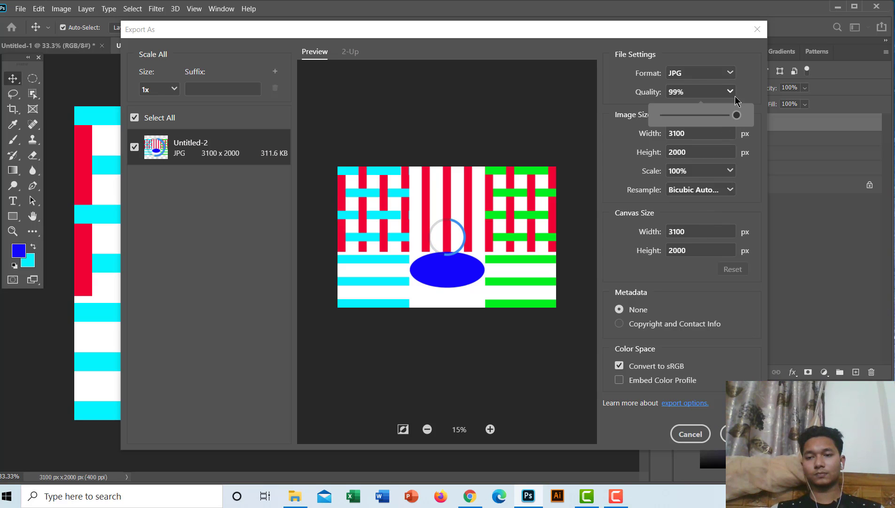
pyautogui.moveTo(737, 114); pyautogui.dragTo(734, 114)
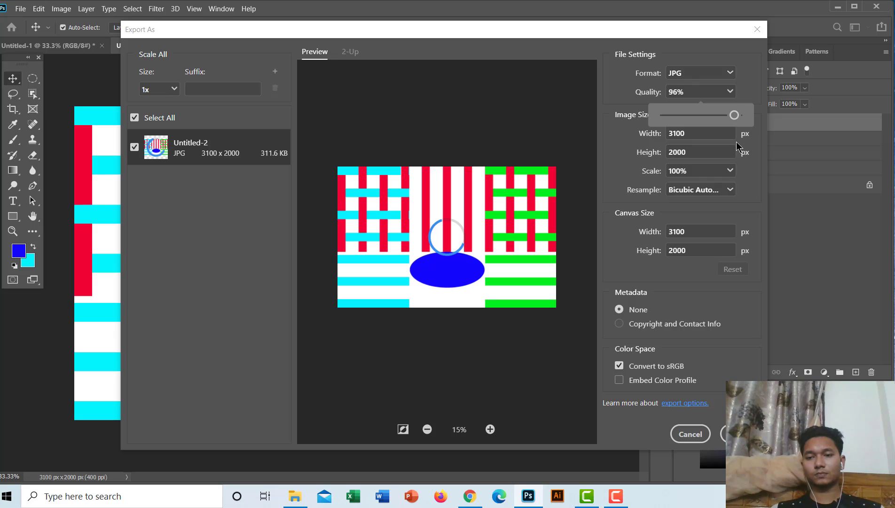
pyautogui.click(737, 114)
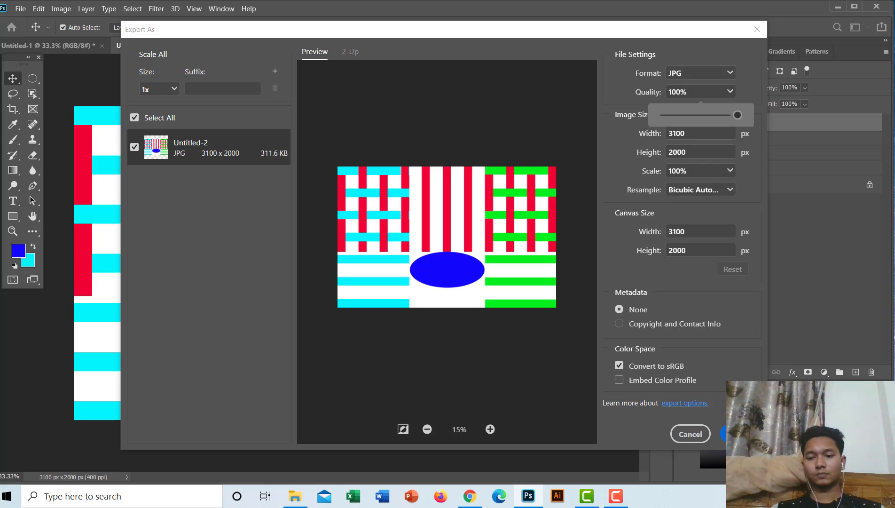
pyautogui.click(622, 314)
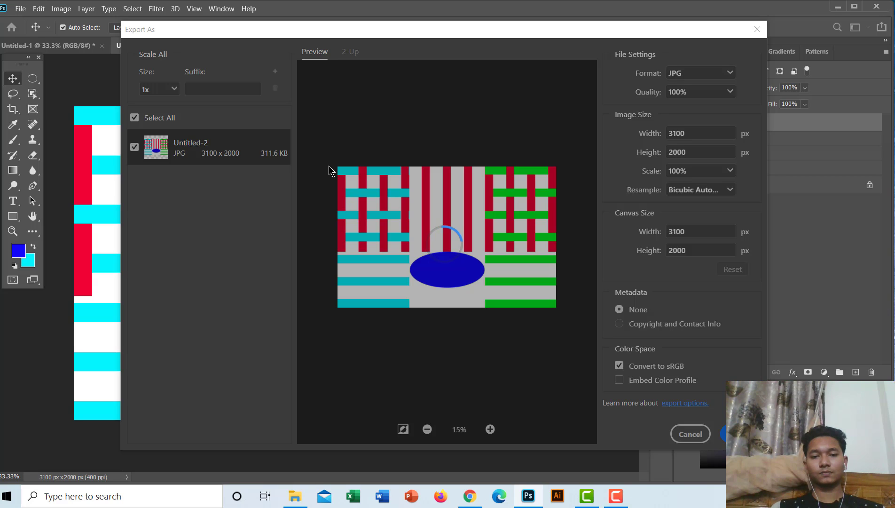
pyautogui.press('Return')
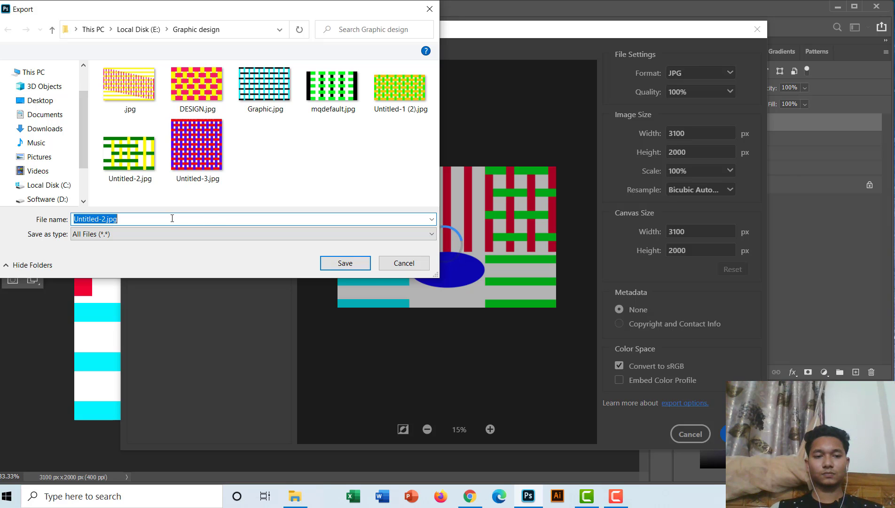
# - Edit the file name to Untitd-2.jpg and save it in the Graphic design folder
pyautogui.click(91, 218)
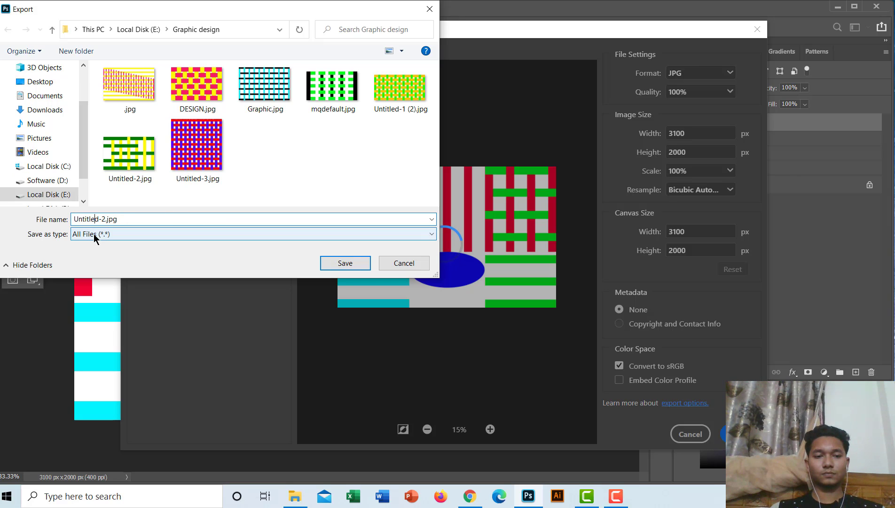
pyautogui.press('BackSpace')
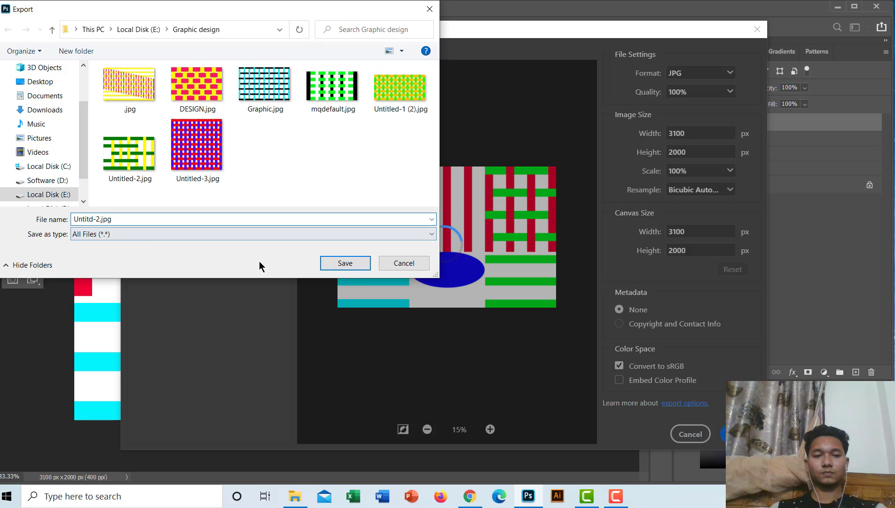
pyautogui.click(341, 264)
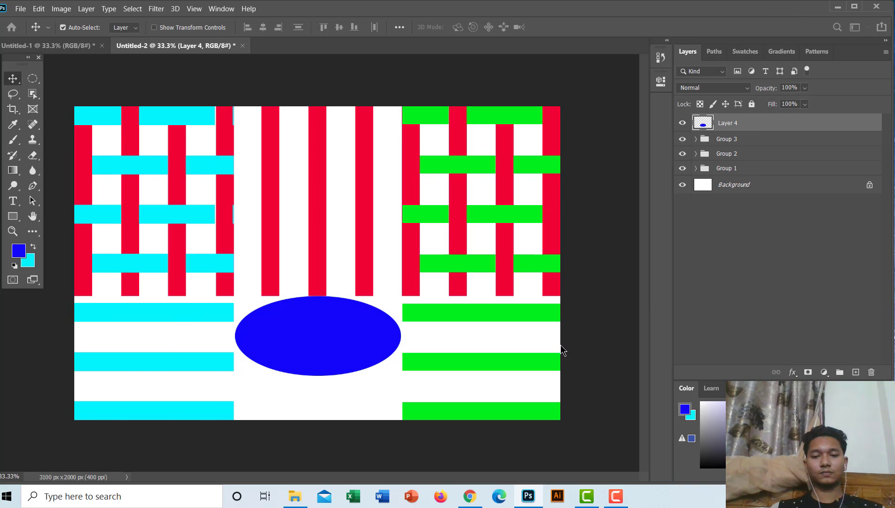
# - With the JPG export closed and the woven grid with blue oval showing, bring up Camtasia from the taskbar
pyautogui.click(620, 499)
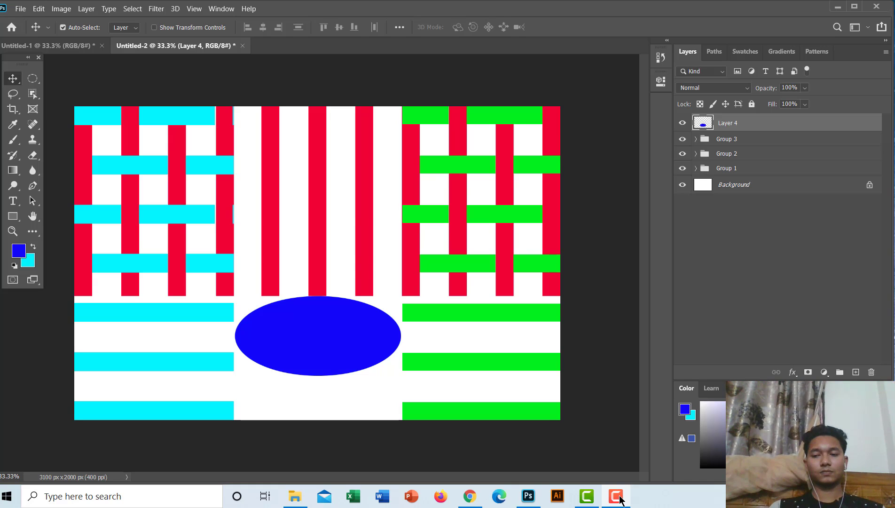
pyautogui.click(619, 499)
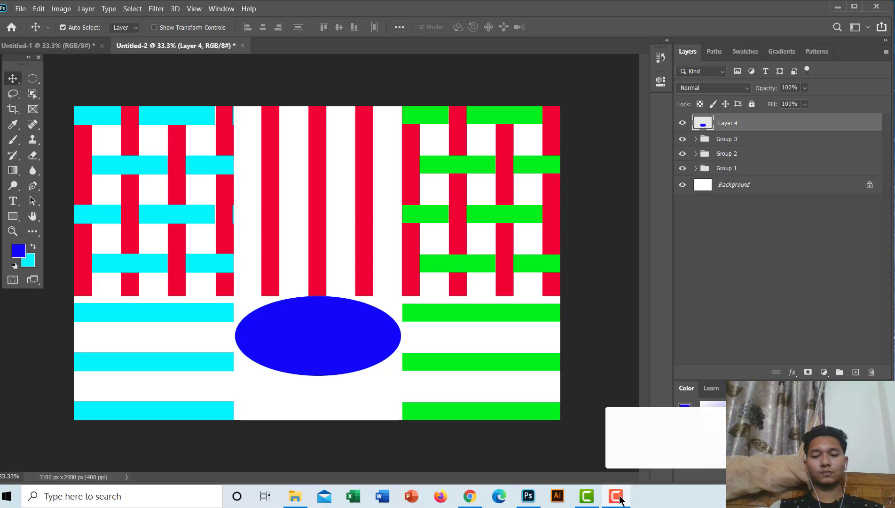